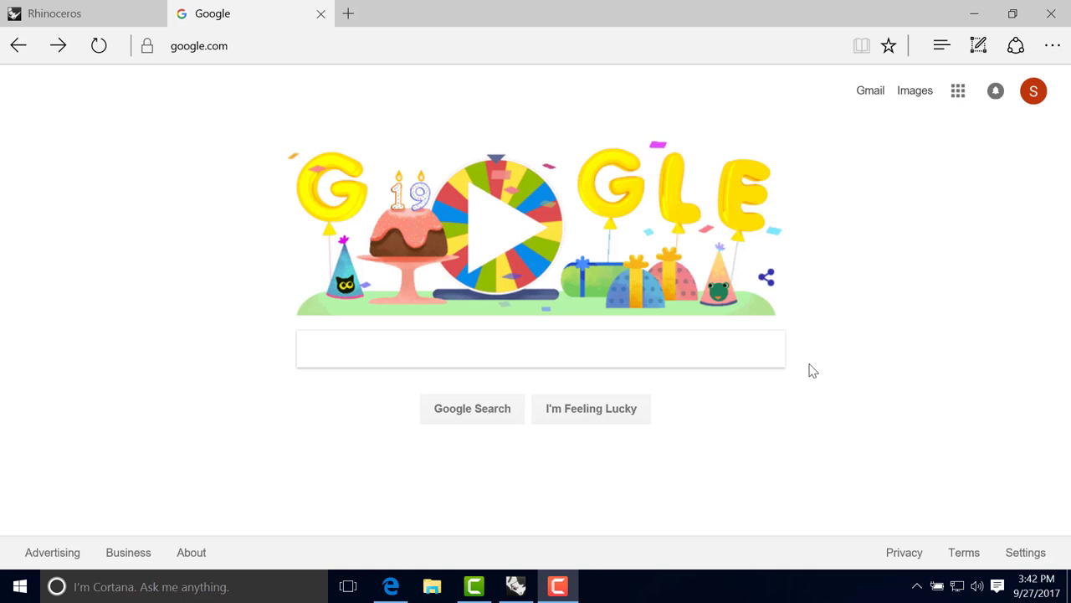
# Search Google for 'skindesigner grasshopper' and open the SkinDesigner - Grasshopper group page.
pyautogui.click(504, 351)
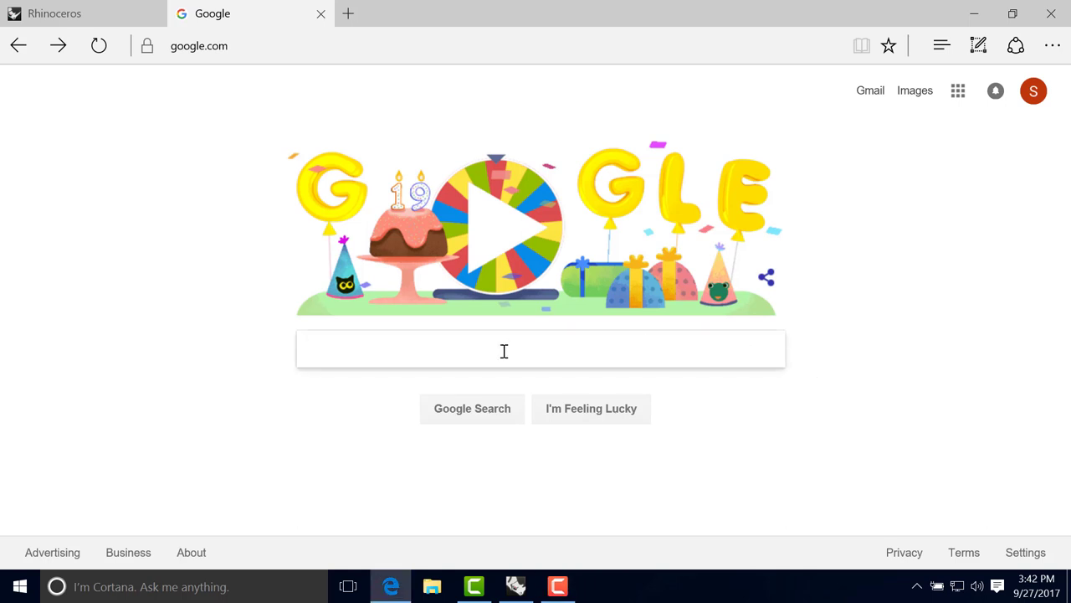
pyautogui.write('skin')
pyautogui.press('Down')
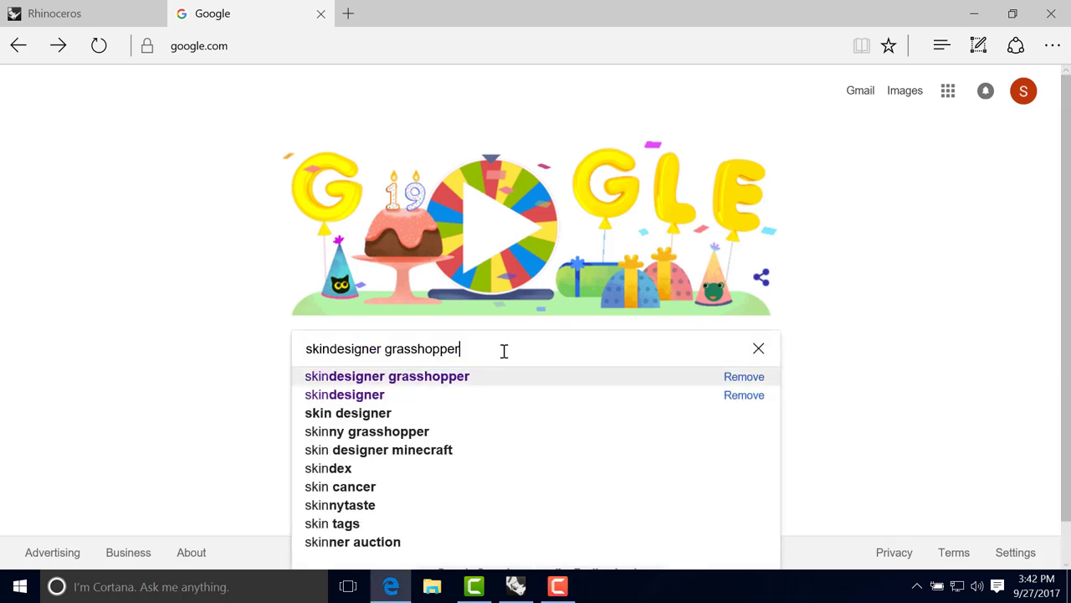
pyautogui.press('Return')
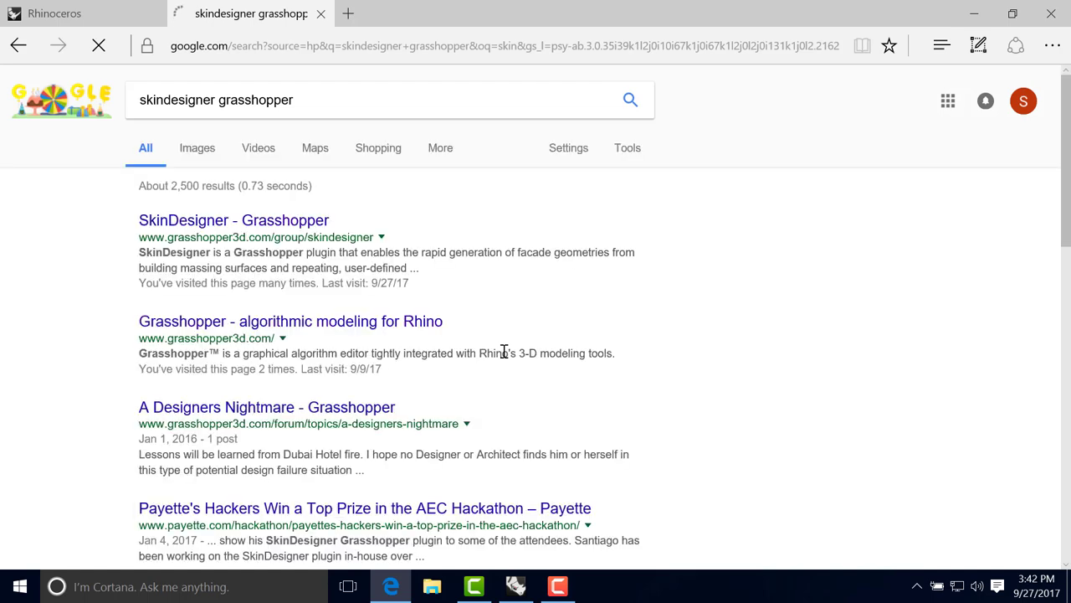
pyautogui.click(280, 223)
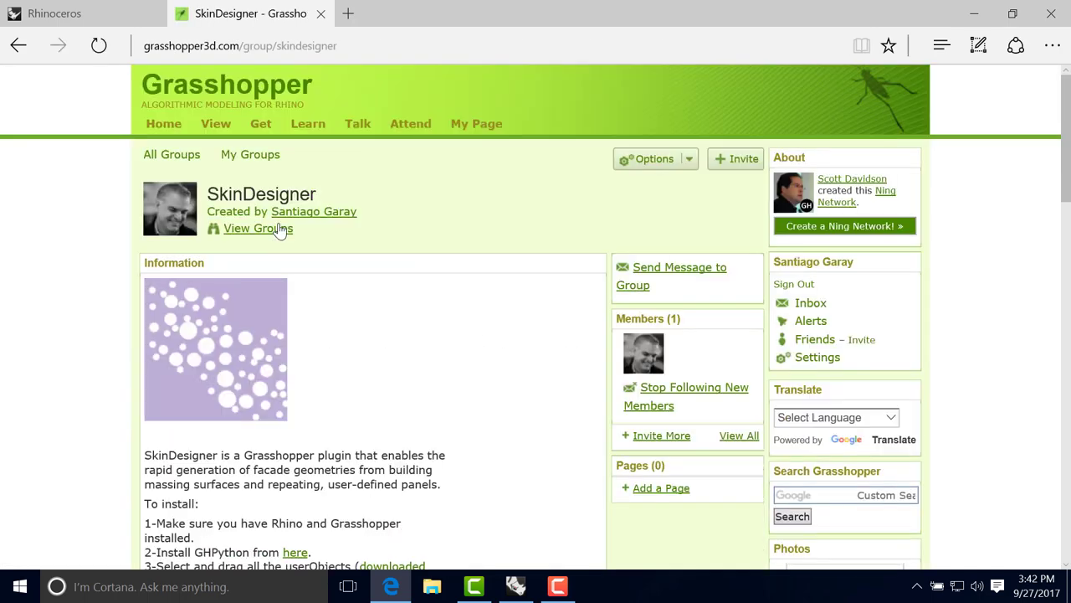
# Read the group page's install steps, then switch to the rhino3d.com Rhinoceros tab.
pyautogui.scroll(-1, 332, 337)
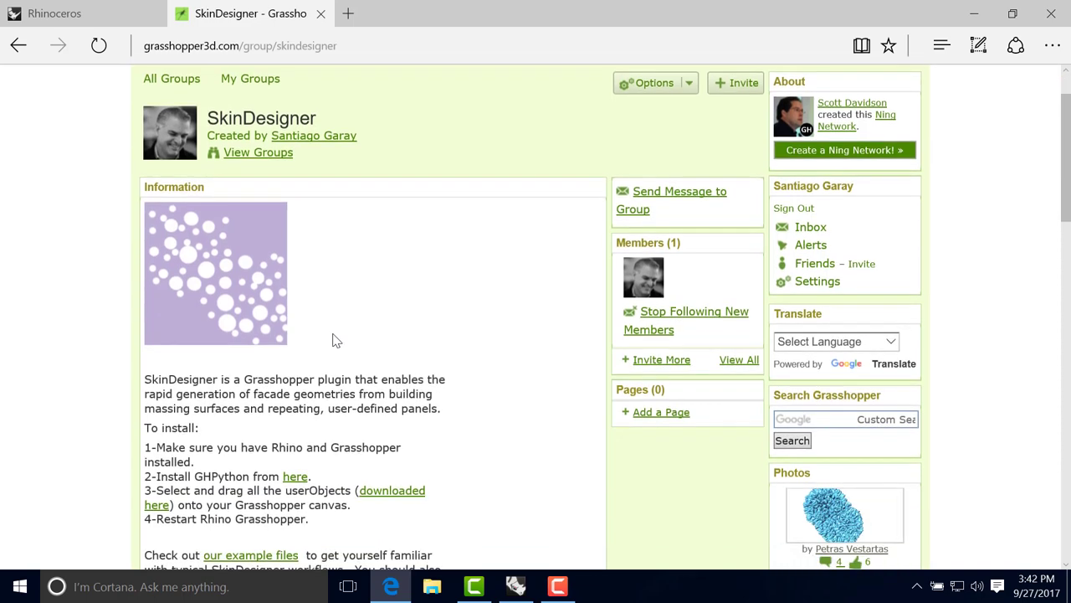
pyautogui.scroll(-1, 389, 339)
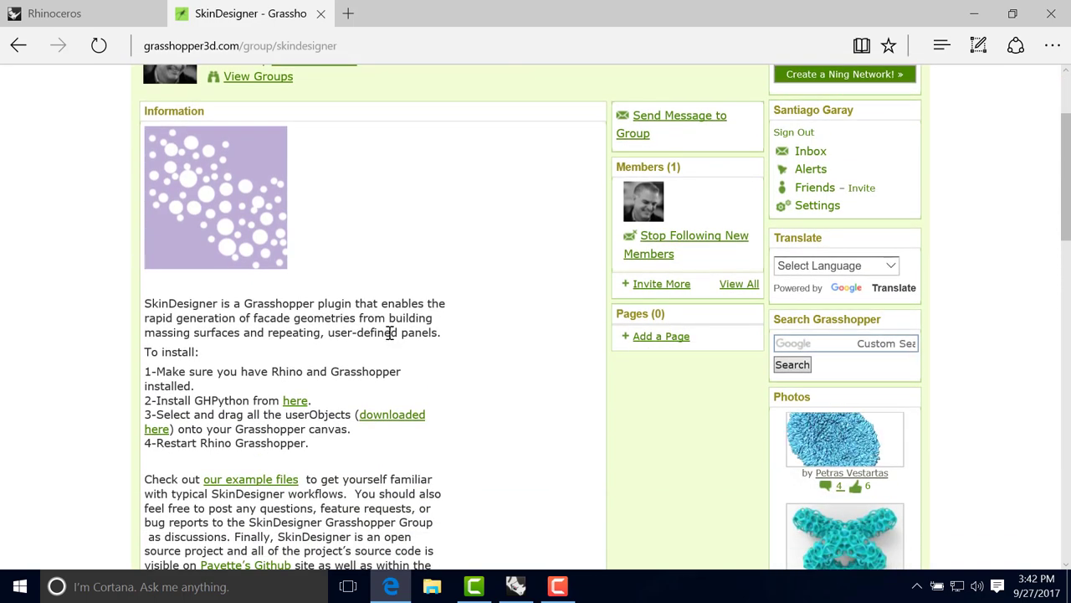
pyautogui.scroll(-1, 390, 335)
pyautogui.scroll(-1, 424, 343)
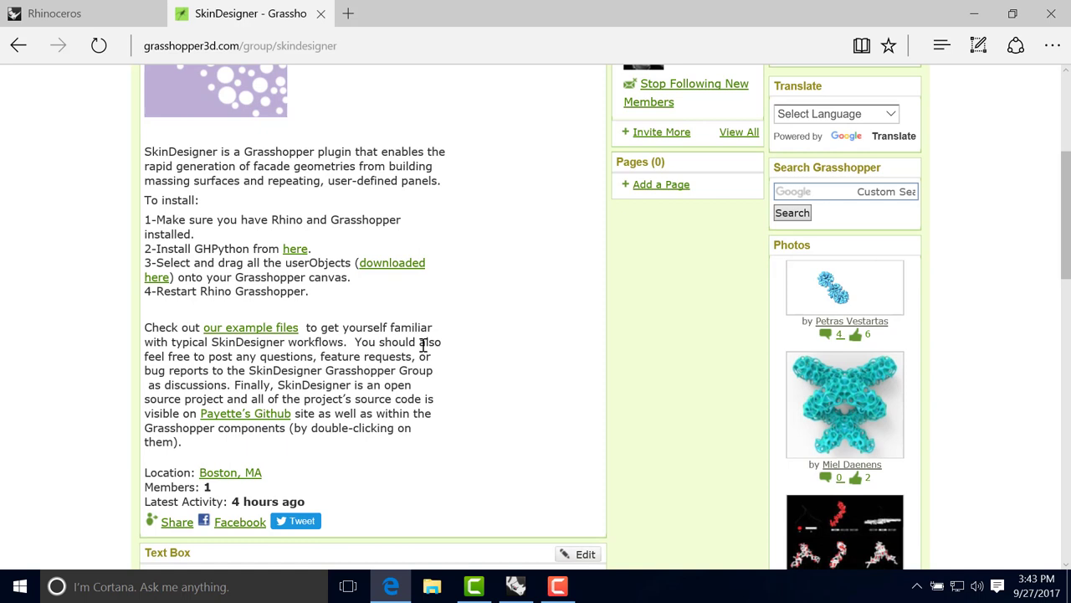
pyautogui.scroll(1, 147, 353)
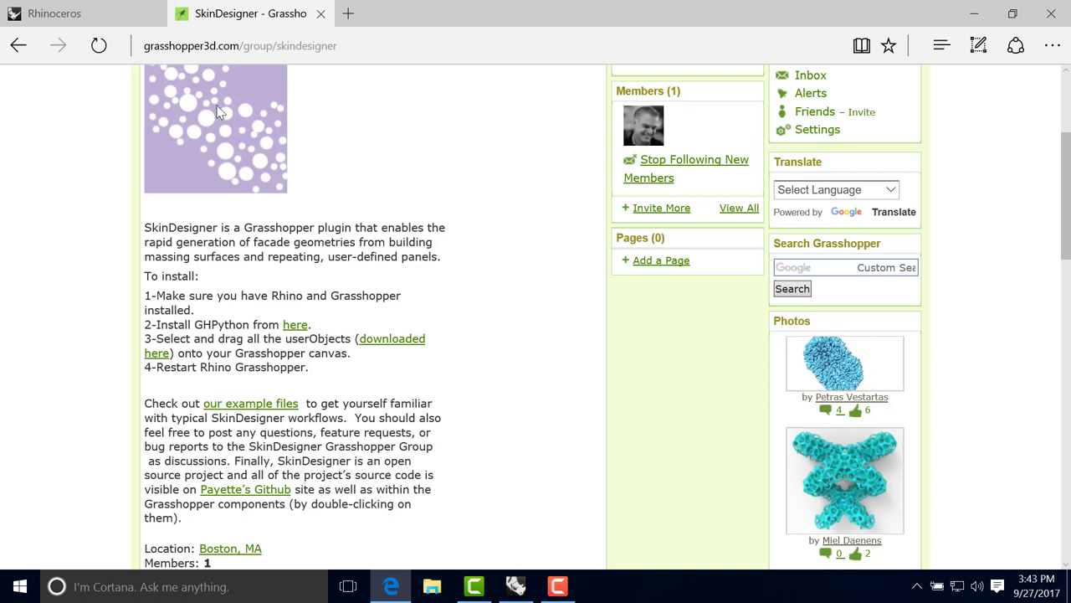
pyautogui.click(55, 16)
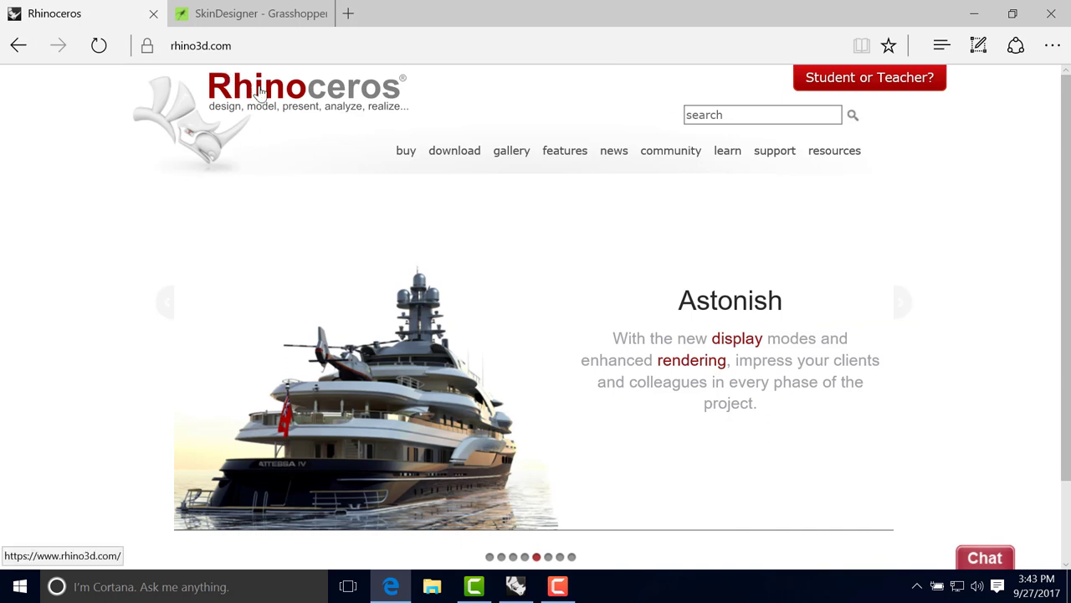
# Return to the SkinDesigner group page tab.
pyautogui.moveTo(218, 14)
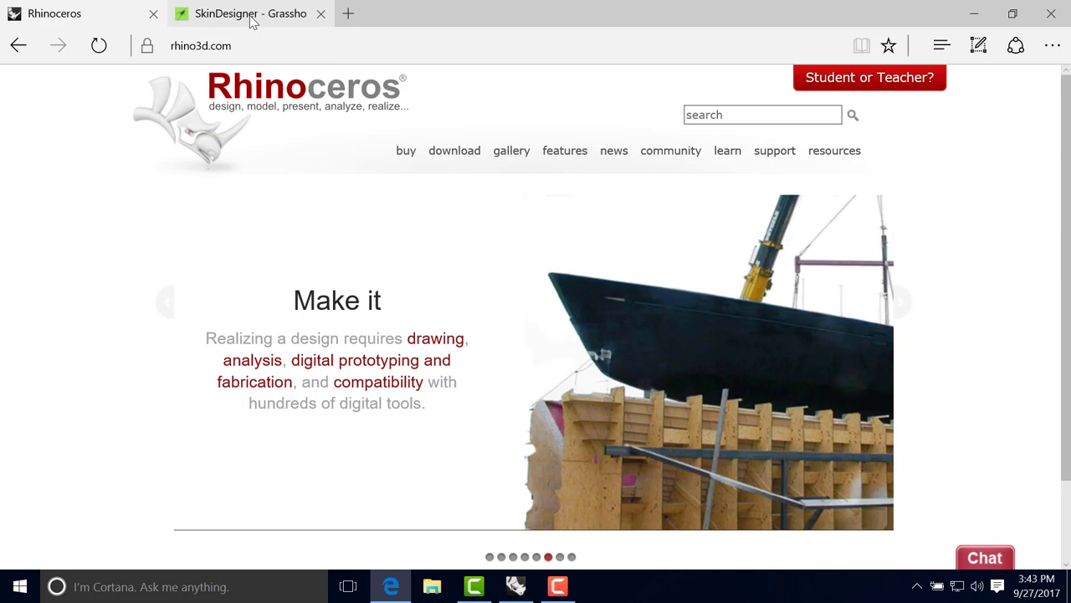
pyautogui.click(252, 14)
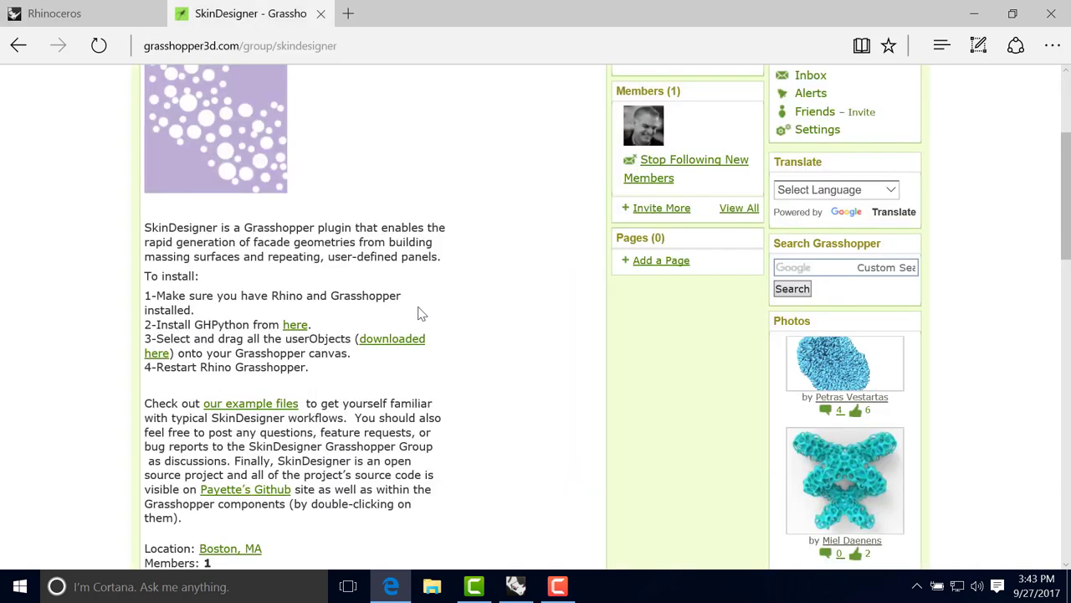
pyautogui.scroll(-1, 420, 309)
pyautogui.scroll(4, 421, 302)
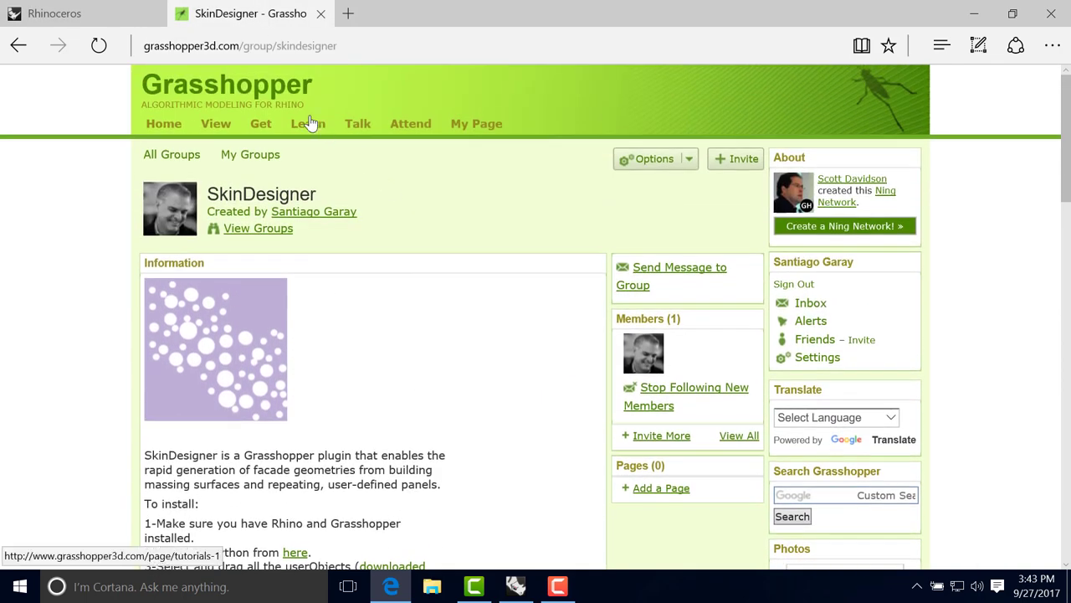
# Visit the Grasshopper home page, then come back and scroll to the To install steps.
pyautogui.click(238, 92)
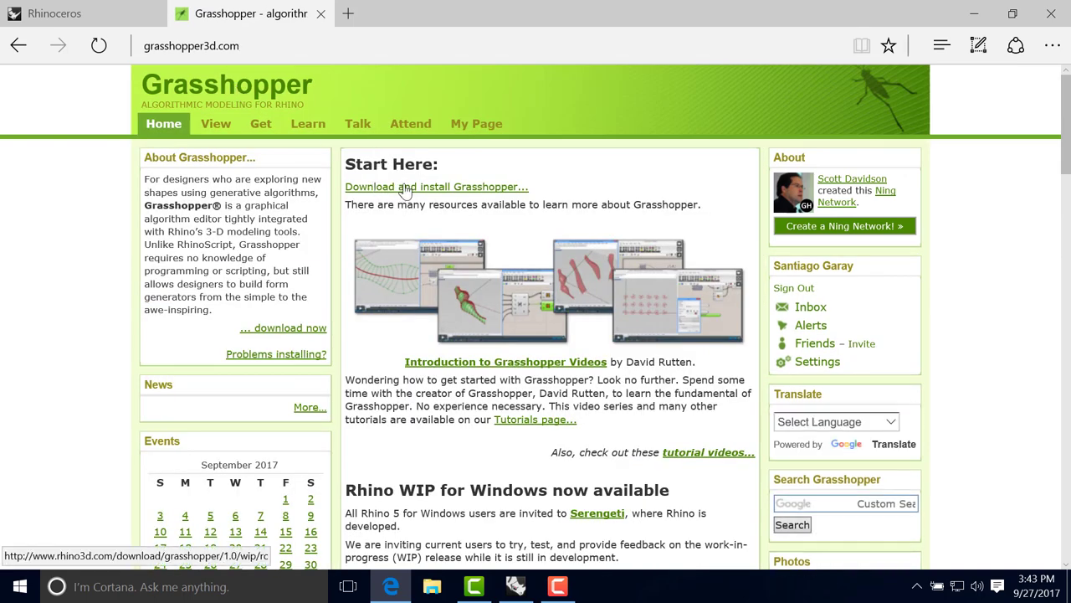
pyautogui.moveTo(33, 12)
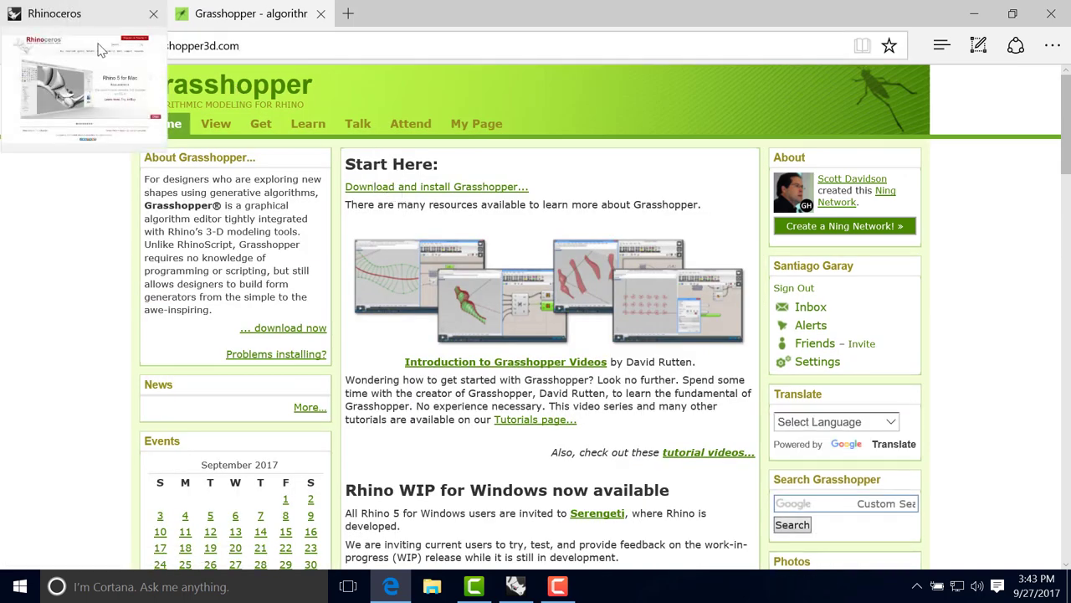
pyautogui.click(19, 45)
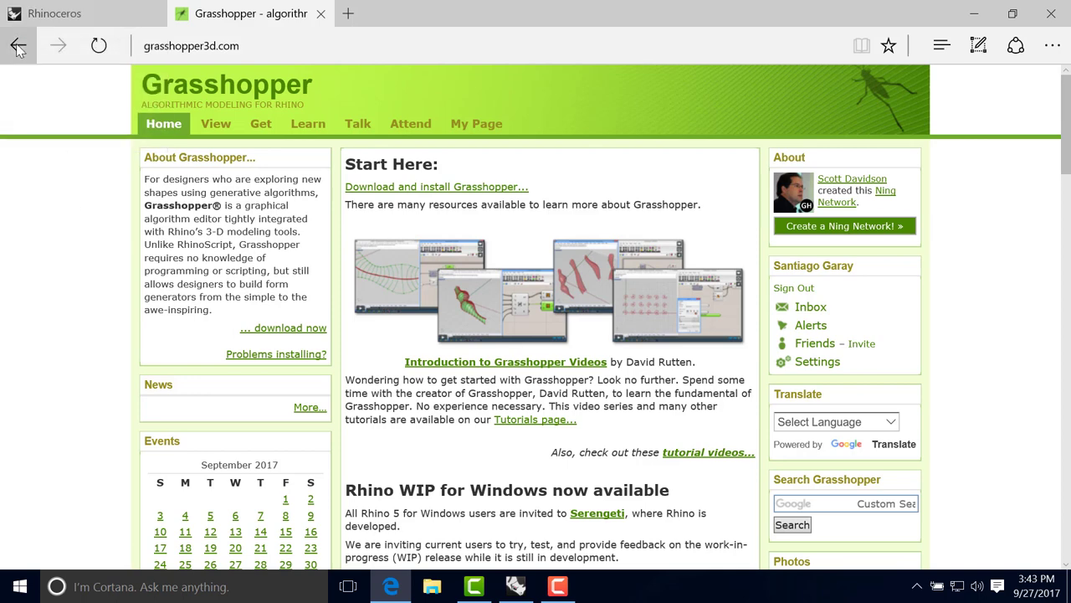
pyautogui.scroll(-3, 485, 361)
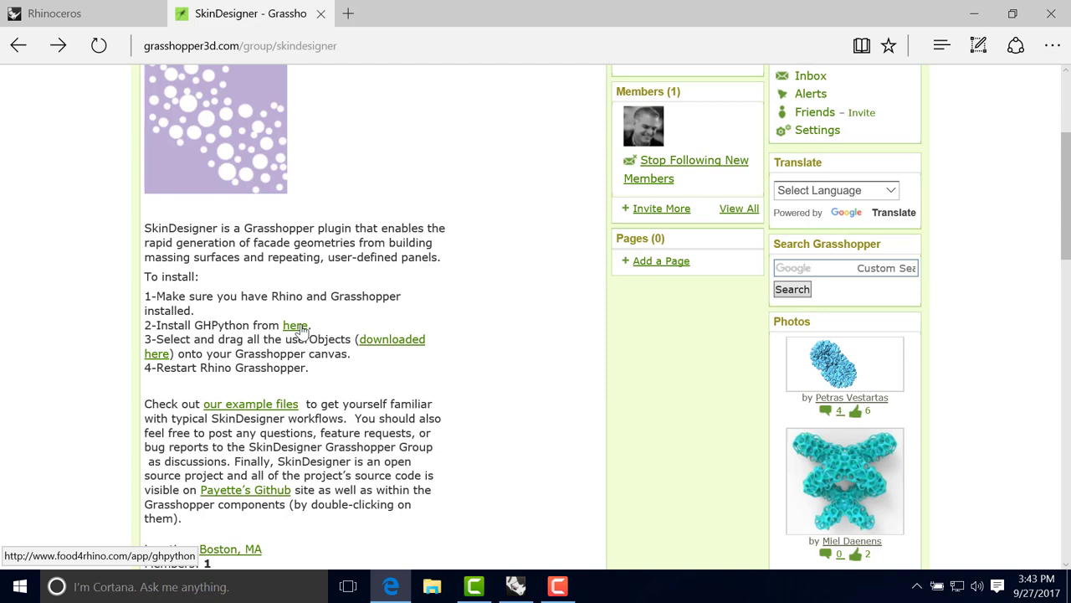
# Download ghpython2.gha from its food4Rhino page and show it in the Downloads folder.
pyautogui.click(299, 327)
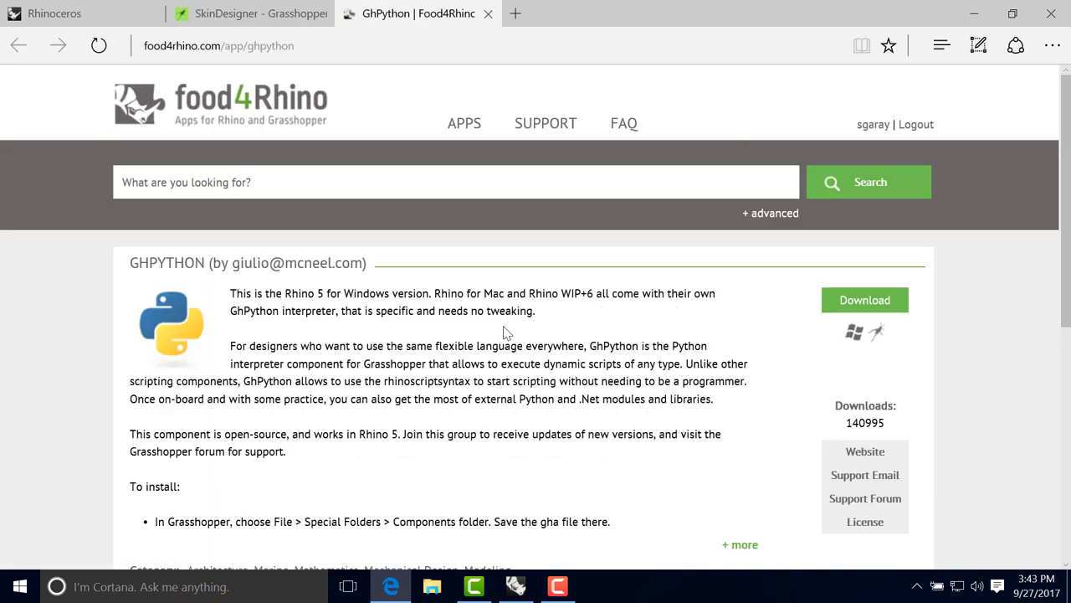
pyautogui.scroll(-3, 561, 352)
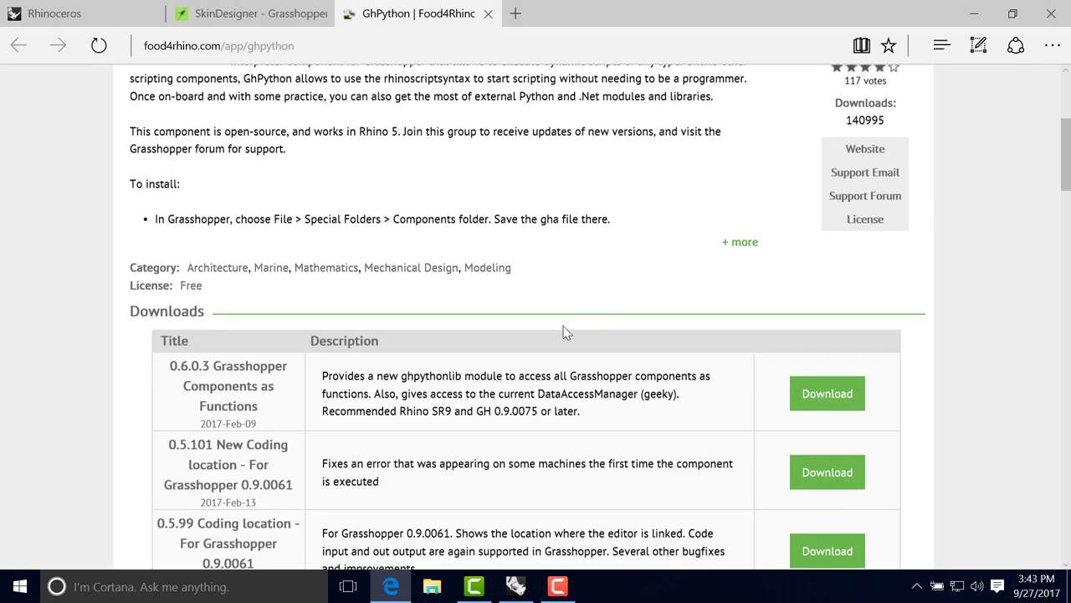
pyautogui.scroll(1, 565, 332)
pyautogui.scroll(1, 592, 303)
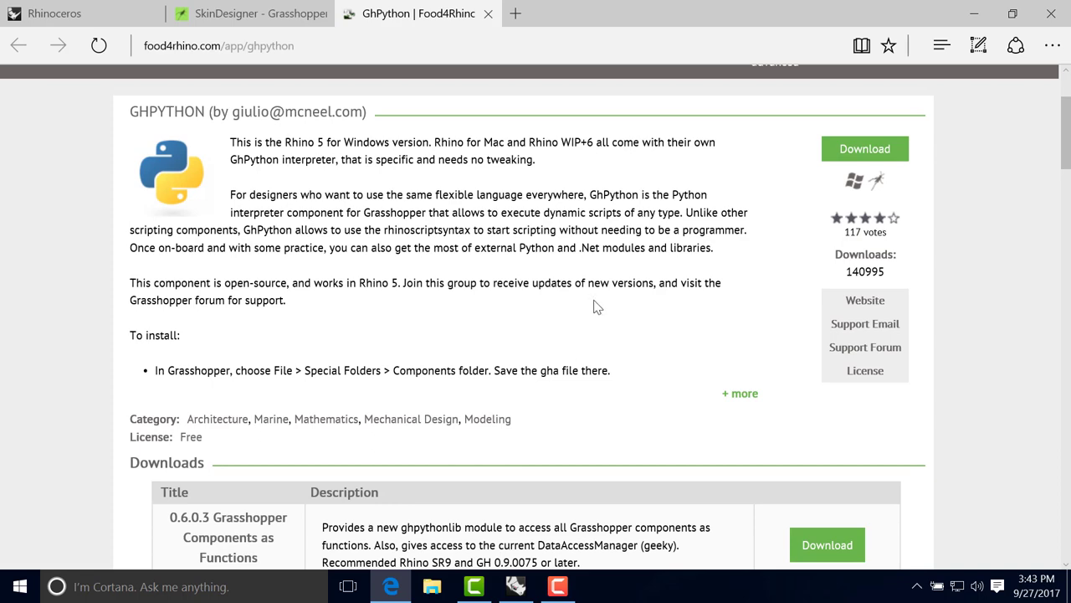
pyautogui.scroll(2, 596, 306)
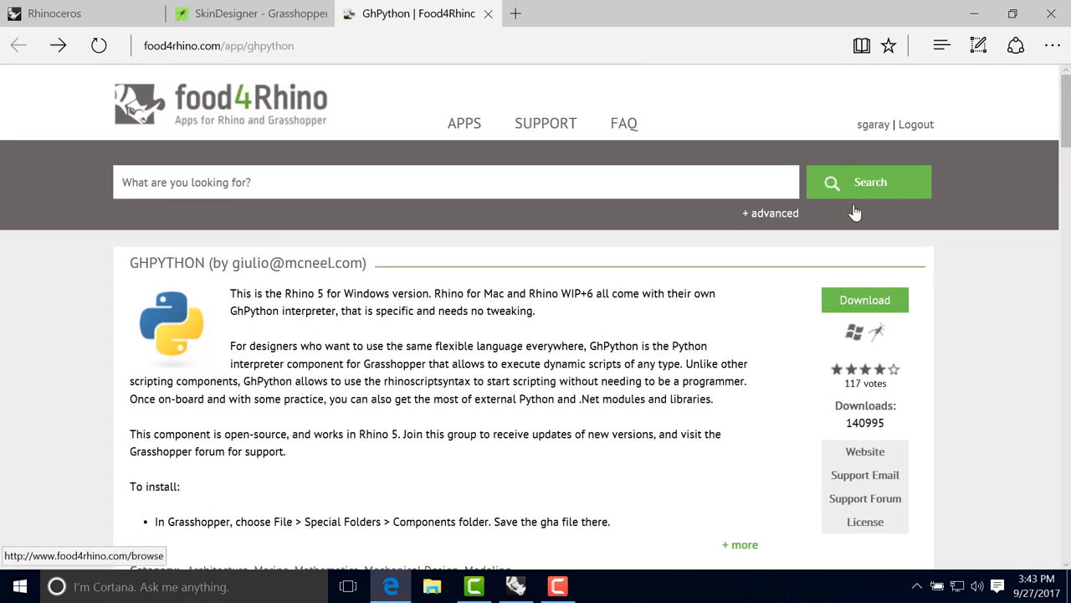
pyautogui.scroll(-5, 771, 327)
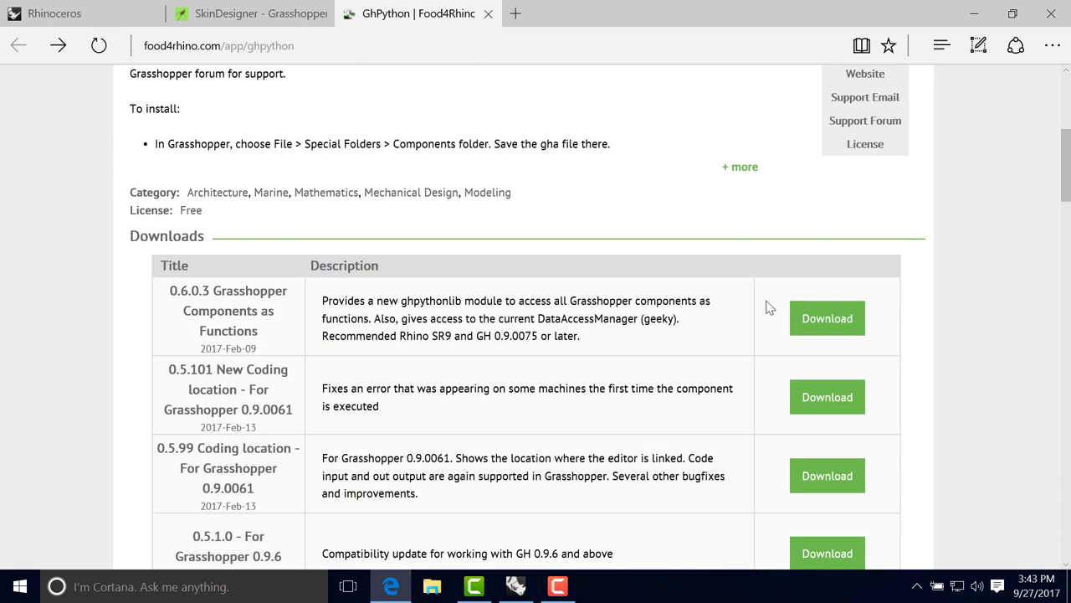
pyautogui.scroll(1, 770, 318)
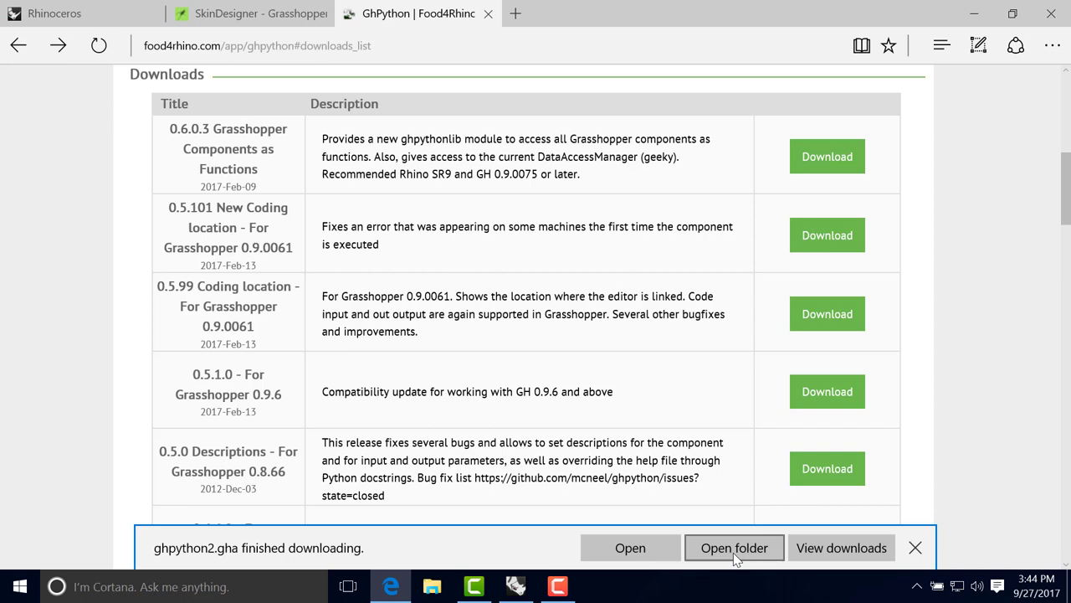
pyautogui.click(753, 548)
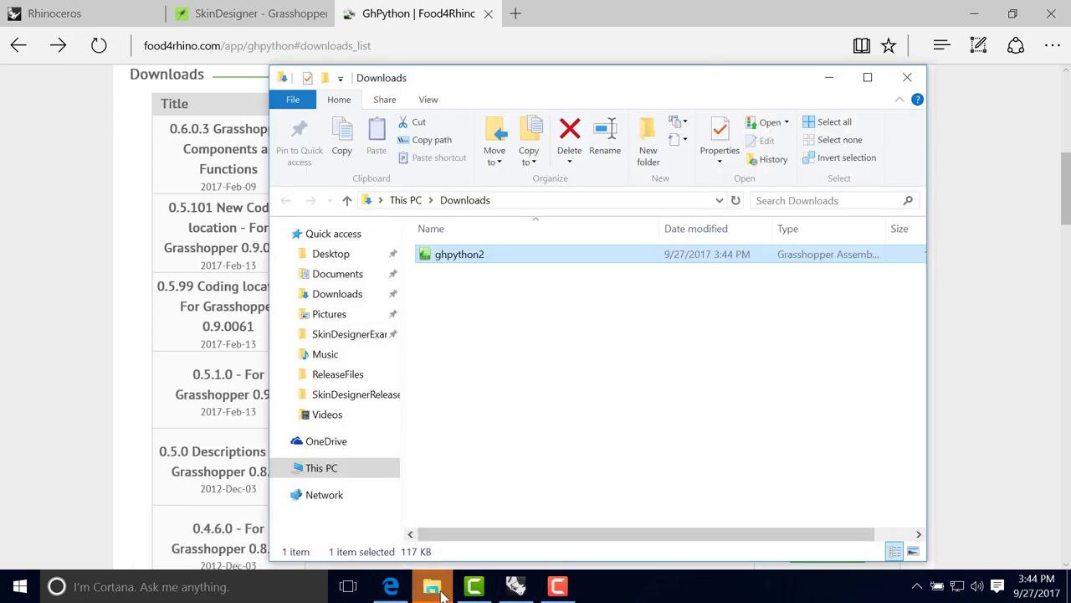
# Move the Downloads window aside, hide the browser, and close the Grasshopper editor.
pyautogui.moveTo(496, 81); pyautogui.dragTo(547, 77)
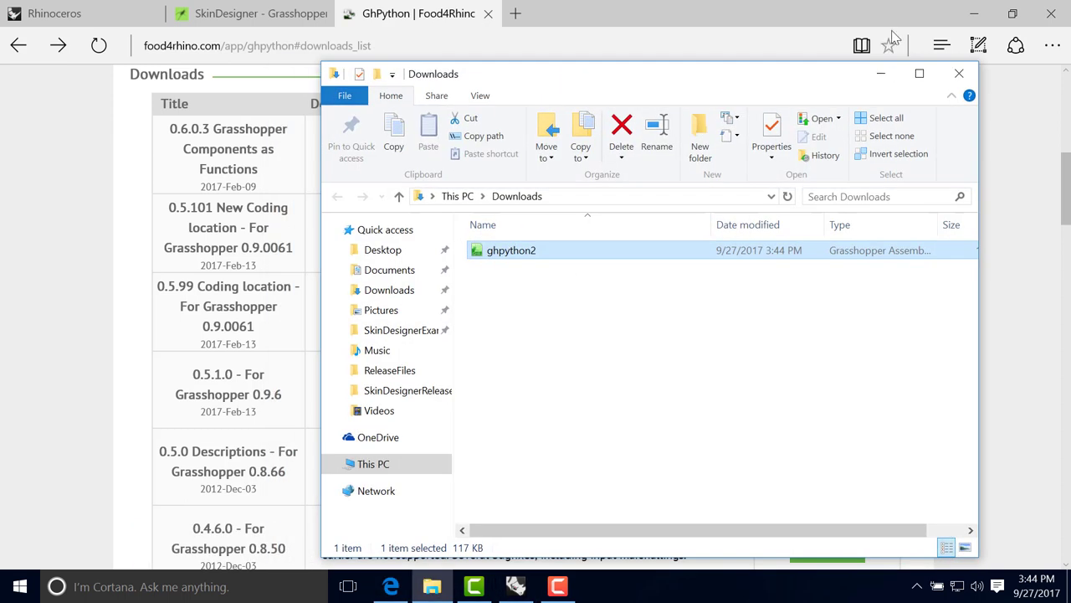
pyautogui.click(978, 17)
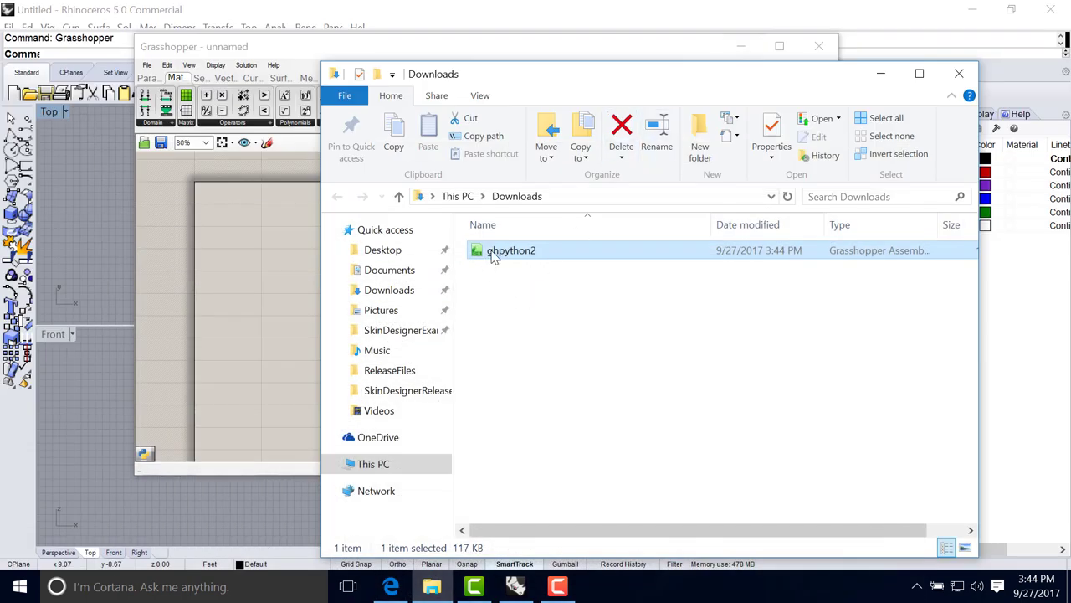
pyautogui.moveTo(548, 74); pyautogui.dragTo(670, 57)
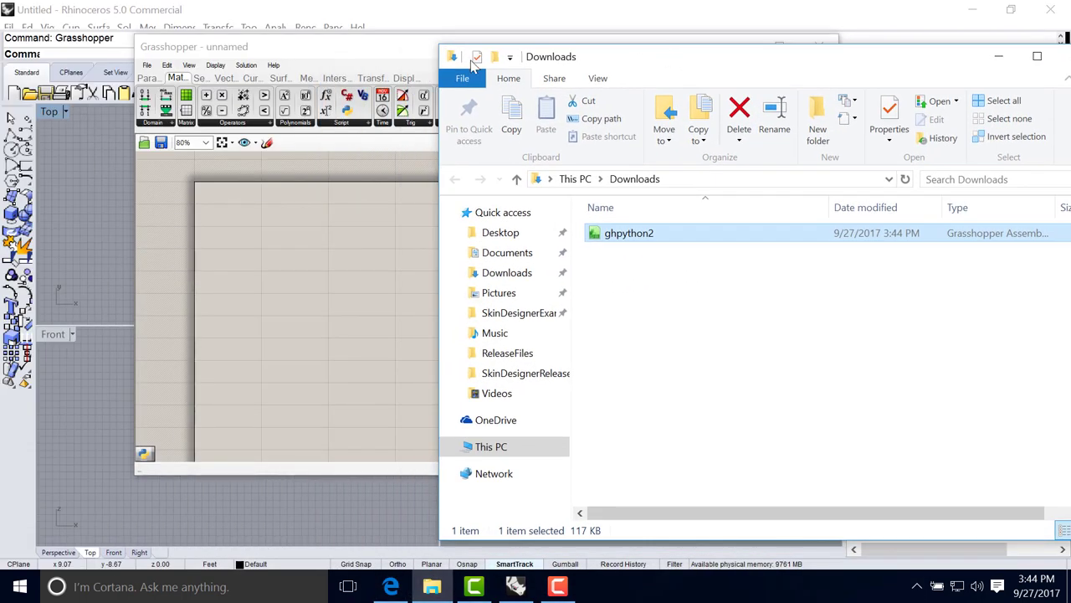
pyautogui.click(151, 78)
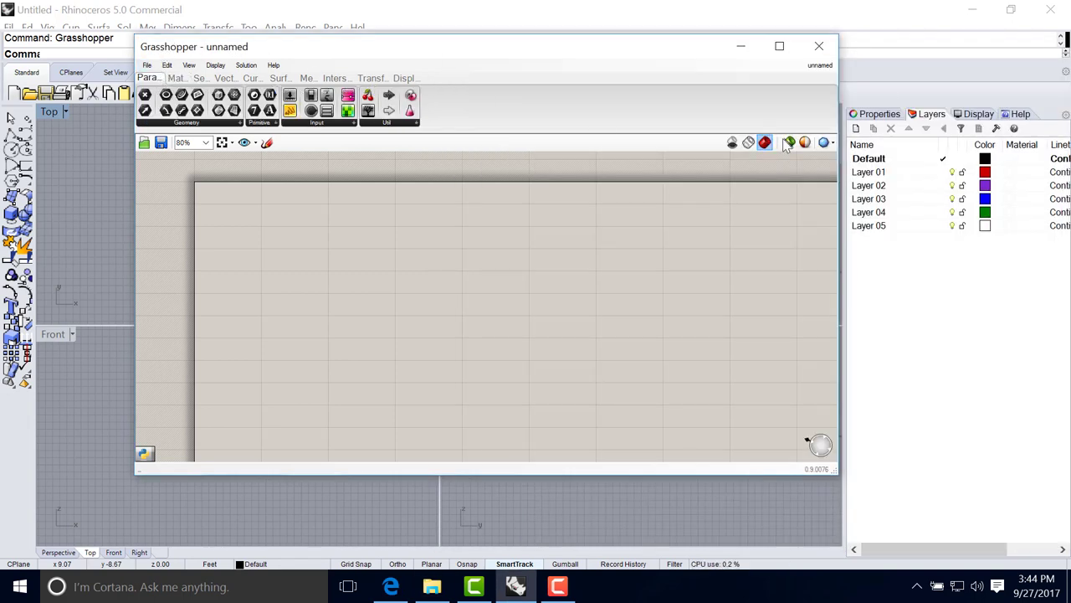
pyautogui.click(67, 77)
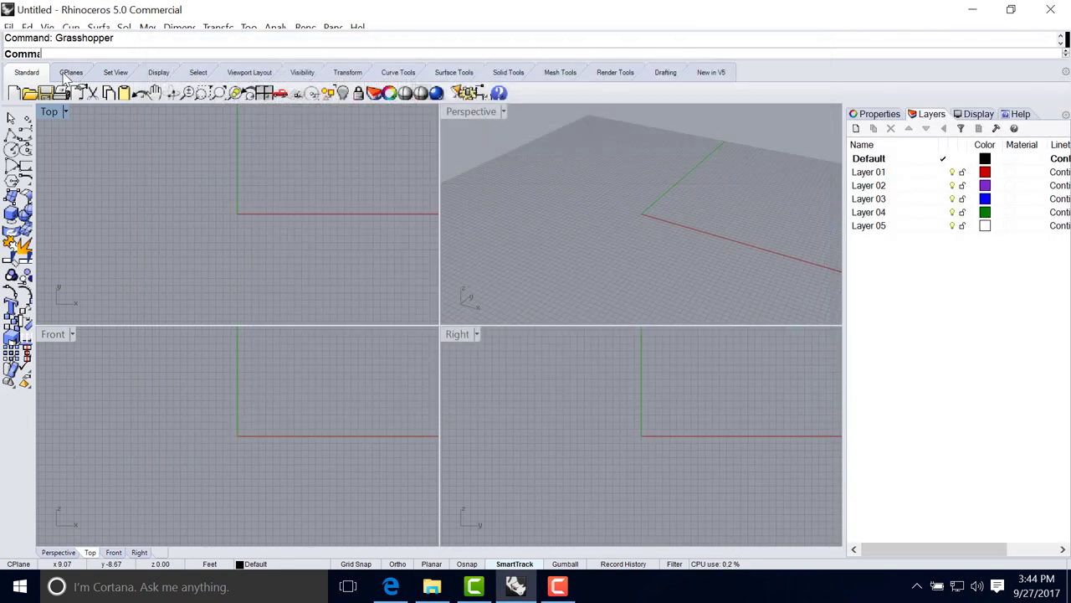
# Rerun Grasshopper with 'Gr' and drop ghpython2.gha from Downloads onto its canvas.
pyautogui.write('Grasshopper')
pyautogui.press('Return')
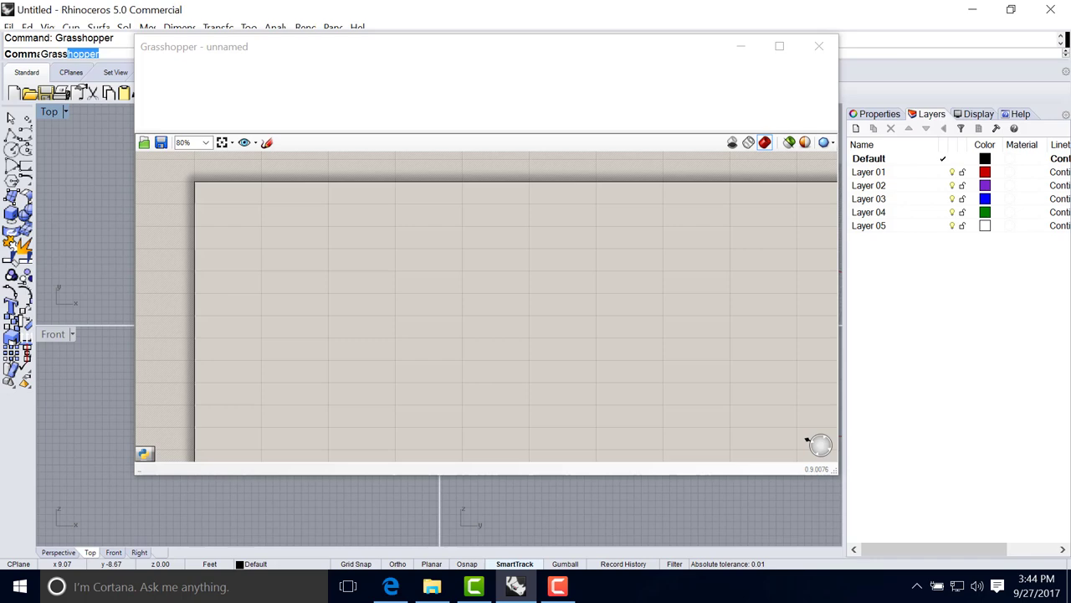
pyautogui.click(433, 585)
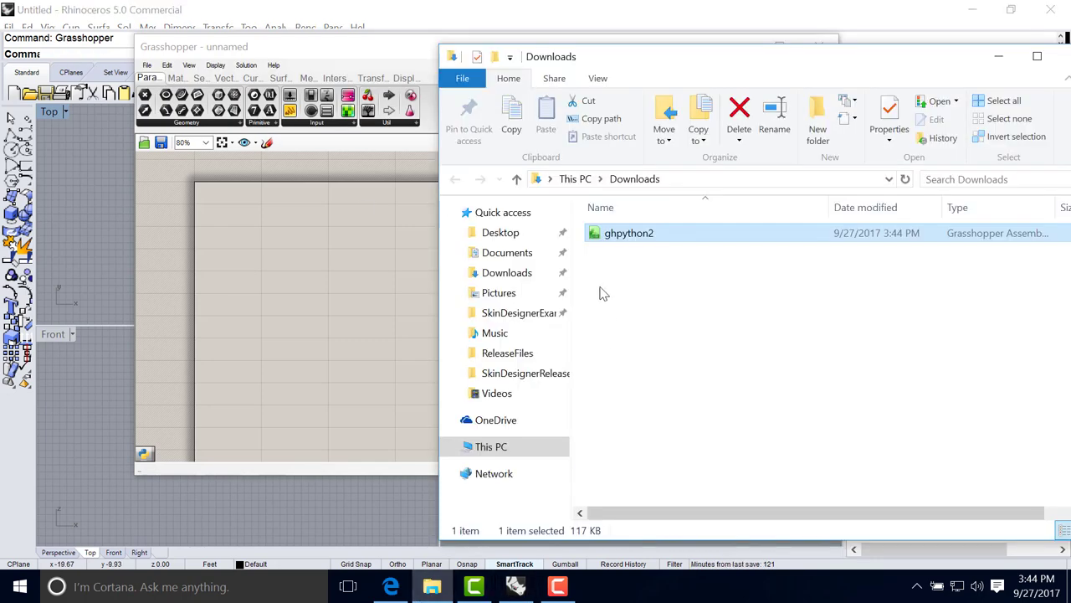
pyautogui.moveTo(614, 241); pyautogui.dragTo(385, 271)
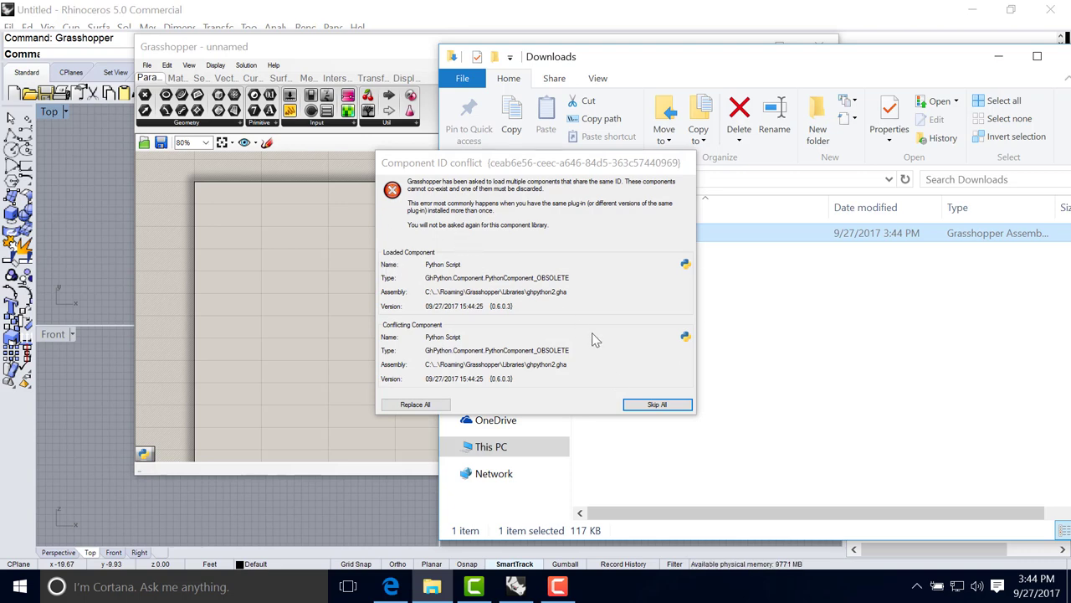
# Skip all ID conflicts, then test-place a Python Script component from Maths and delete it.
pyautogui.click(658, 405)
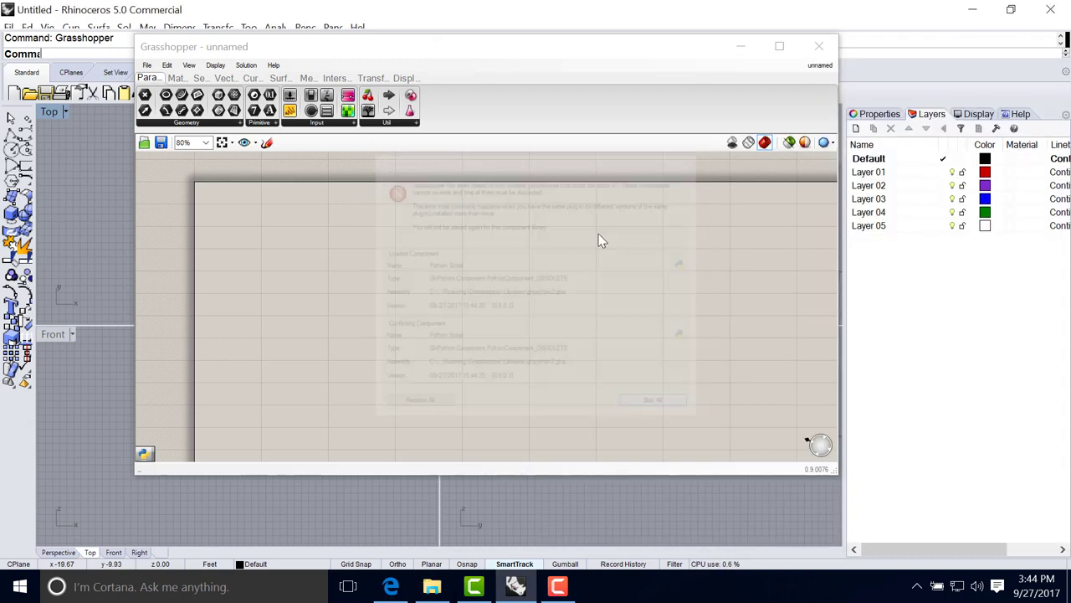
pyautogui.click(178, 77)
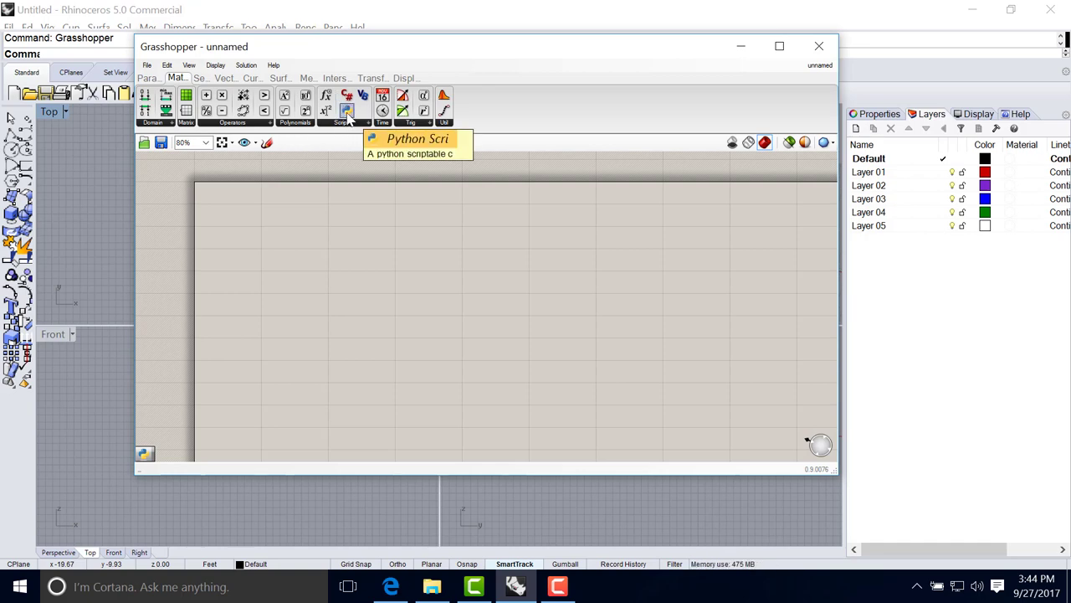
pyautogui.moveTo(348, 117); pyautogui.dragTo(412, 283)
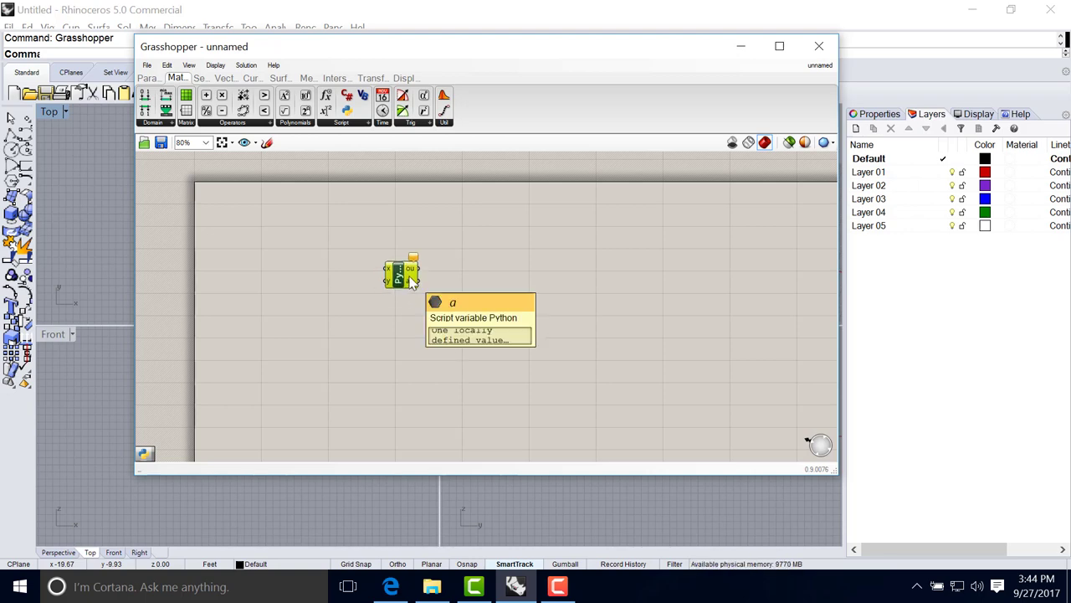
pyautogui.press('Delete')
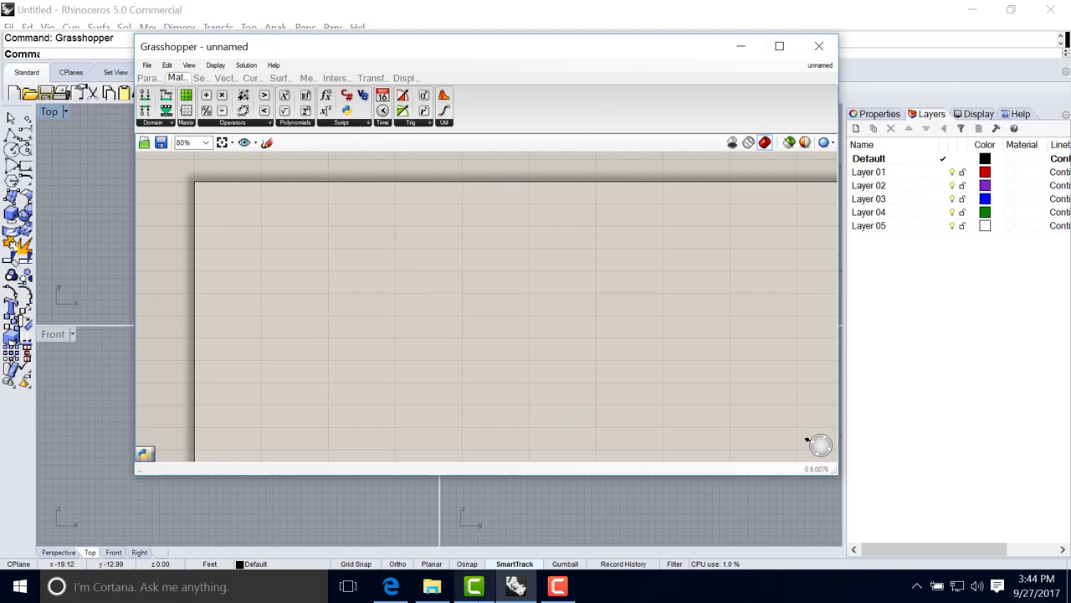
# Open the SkinDesigner food4Rhino page and scroll to its Downloads list dated 2017-Sep-26.
pyautogui.click(391, 586)
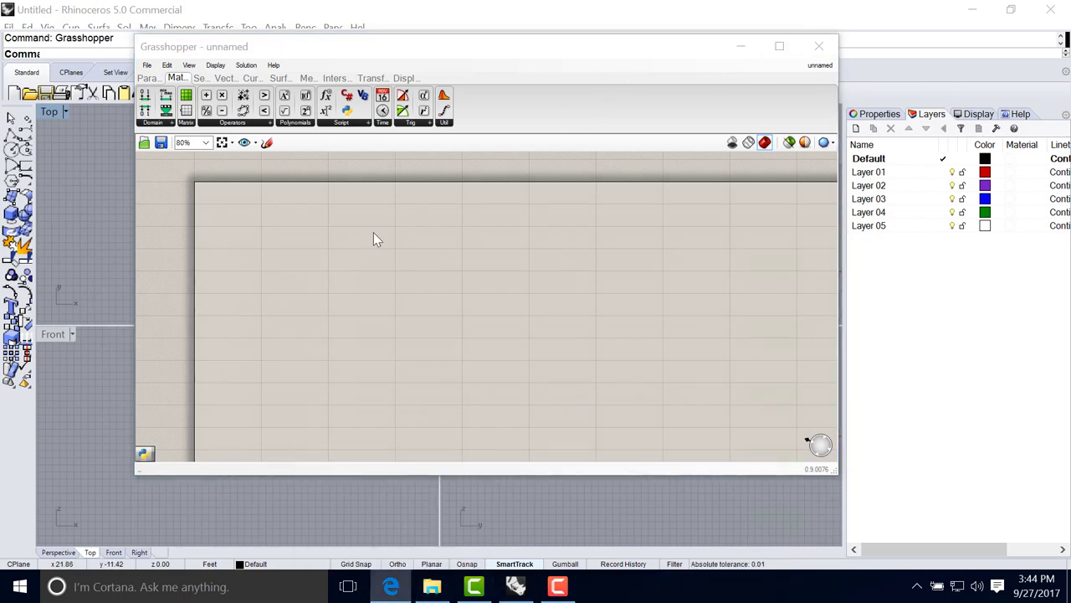
pyautogui.click(251, 14)
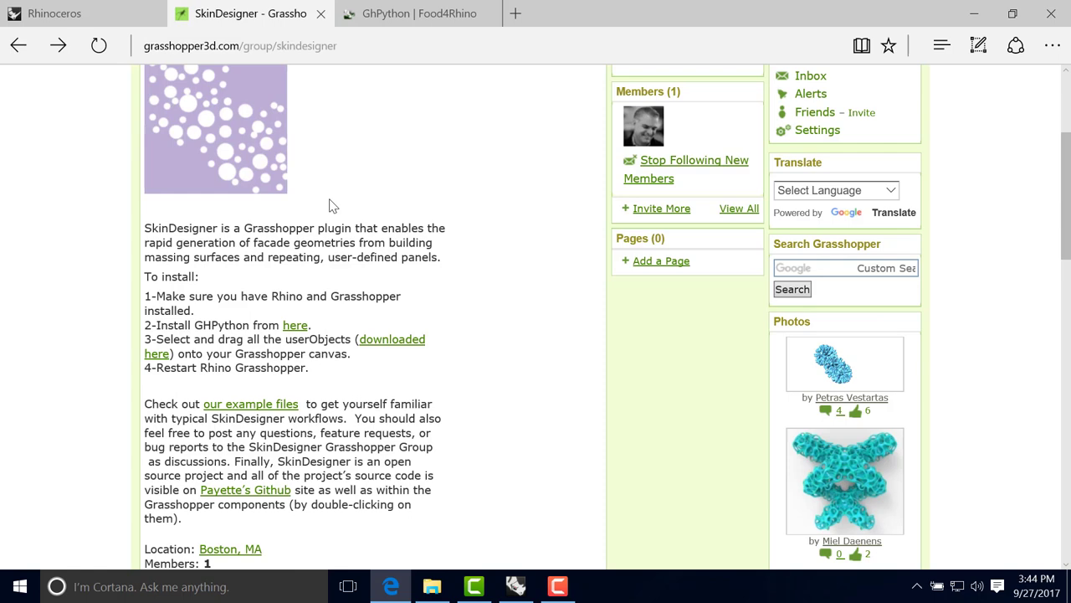
pyautogui.scroll(-1, 330, 178)
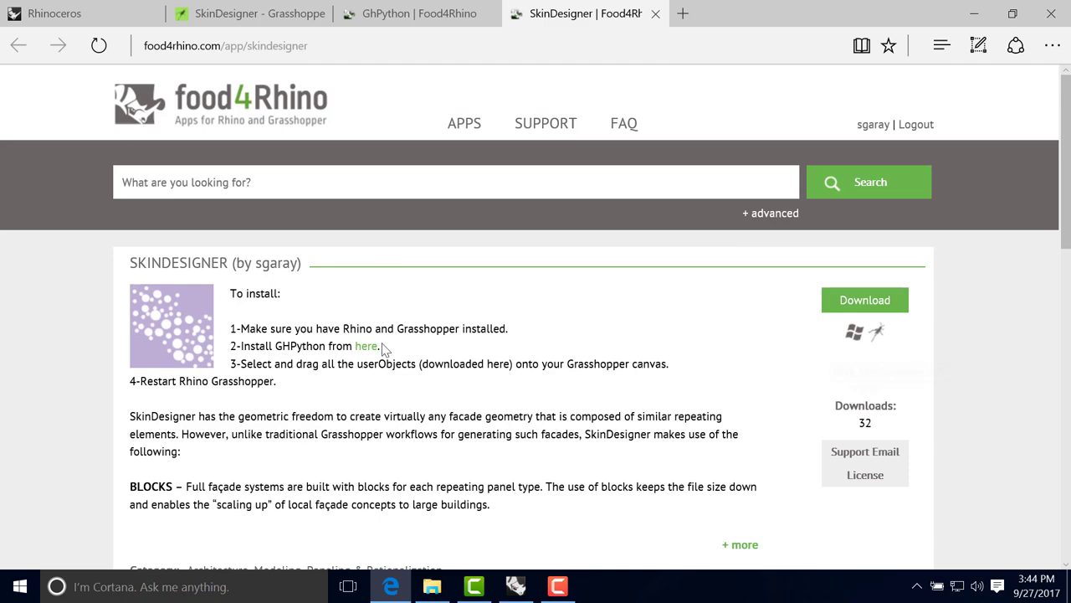
pyautogui.scroll(-2, 416, 343)
pyautogui.scroll(-7, 416, 344)
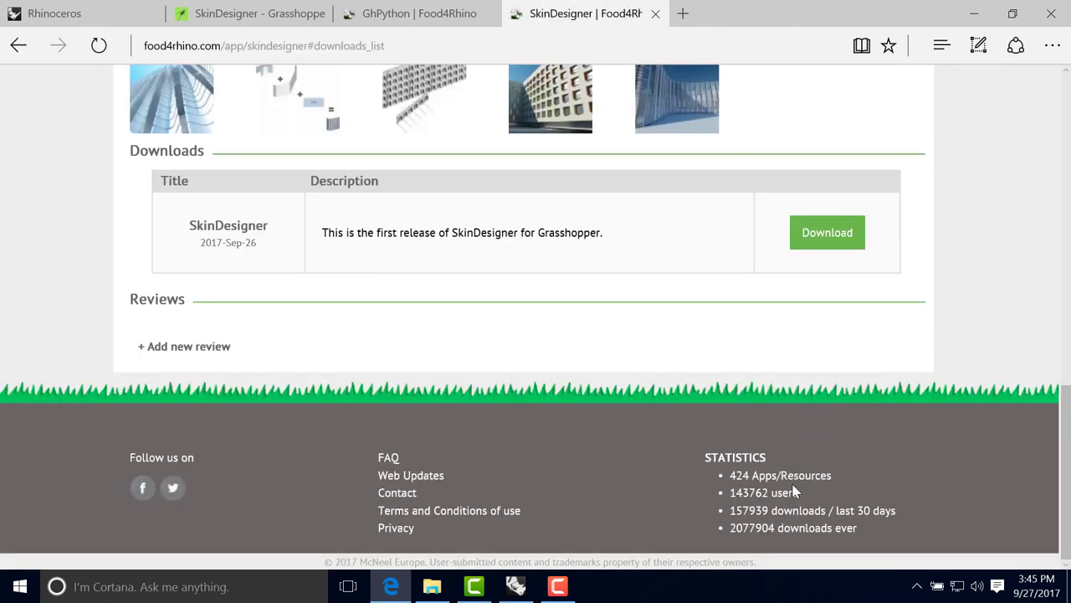
# Extract the downloaded skindesignerv0116 zip into its own folder.
pyautogui.click(748, 548)
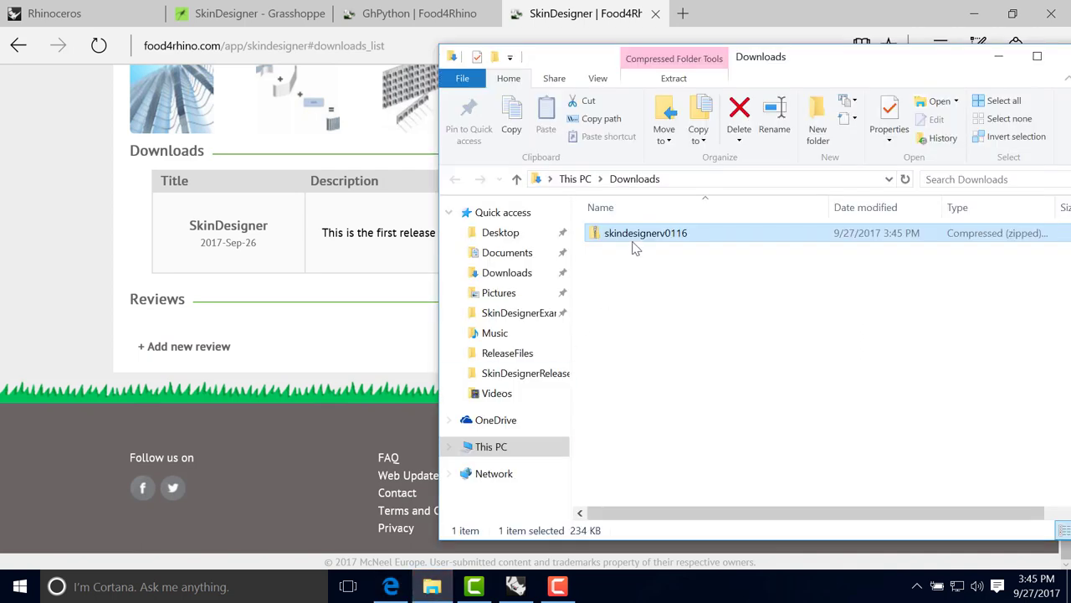
pyautogui.rightClick(645, 240)
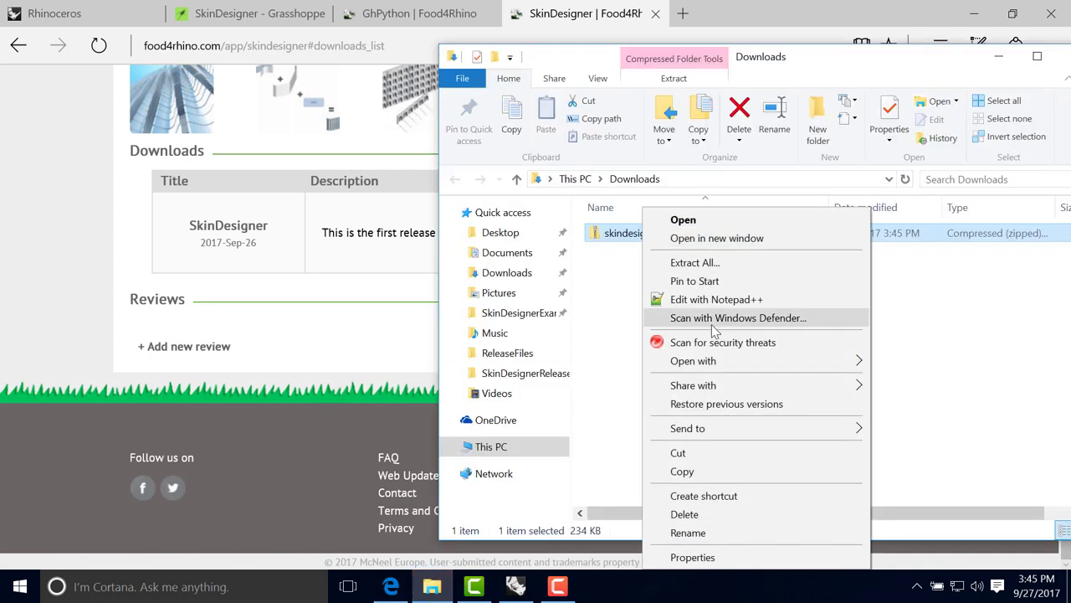
pyautogui.click(716, 264)
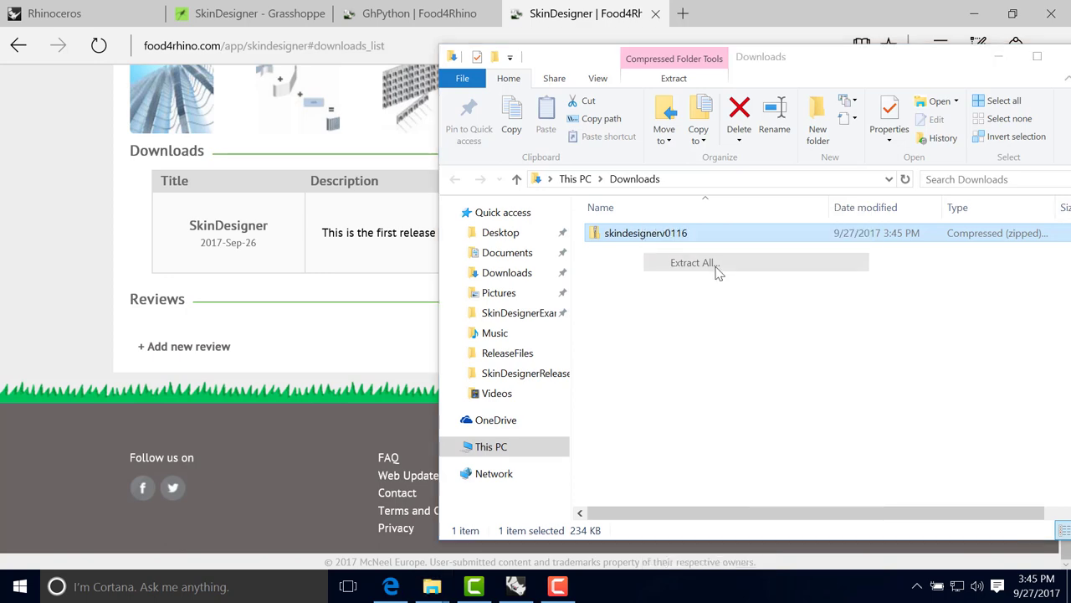
pyautogui.click(680, 468)
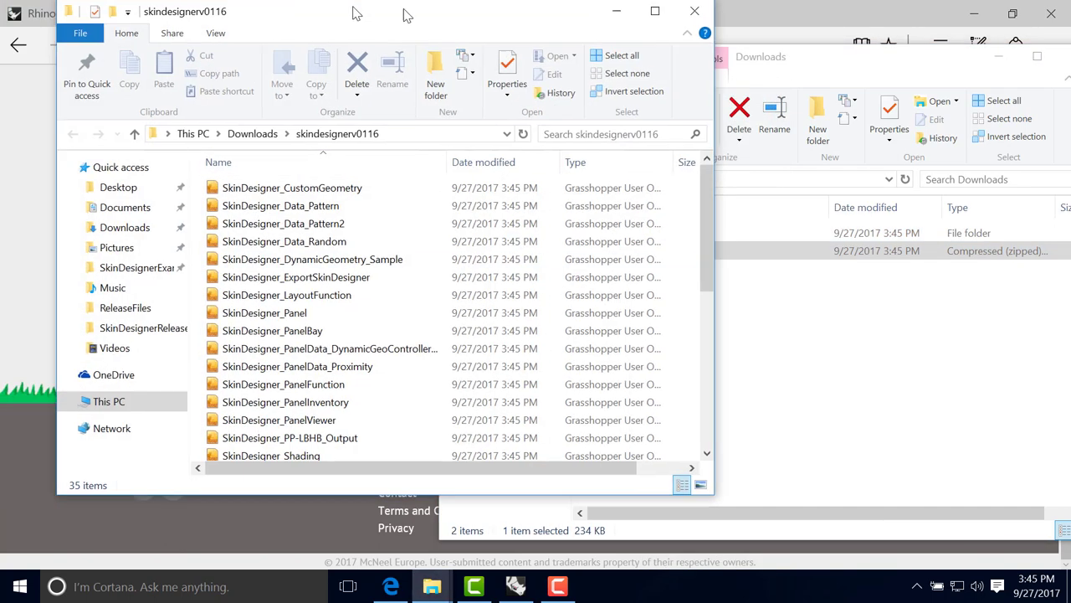
# Select all 35 SkinDesigner user object files in the extracted folder and move the window aside.
pyautogui.moveTo(354, 14); pyautogui.dragTo(514, 14)
pyautogui.moveTo(811, 210); pyautogui.dragTo(811, 363)
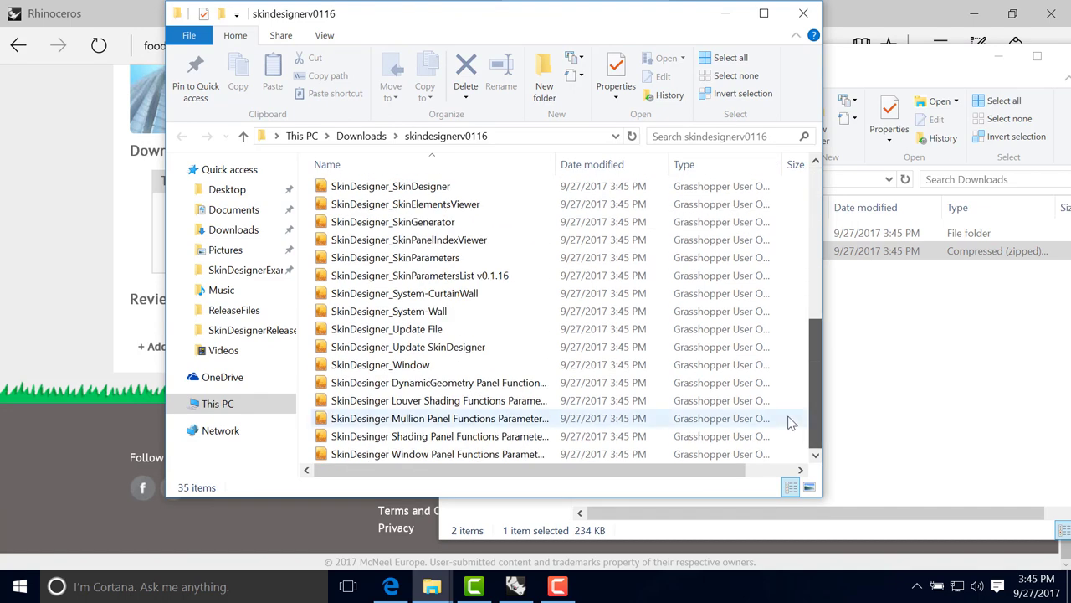
pyautogui.click(473, 453)
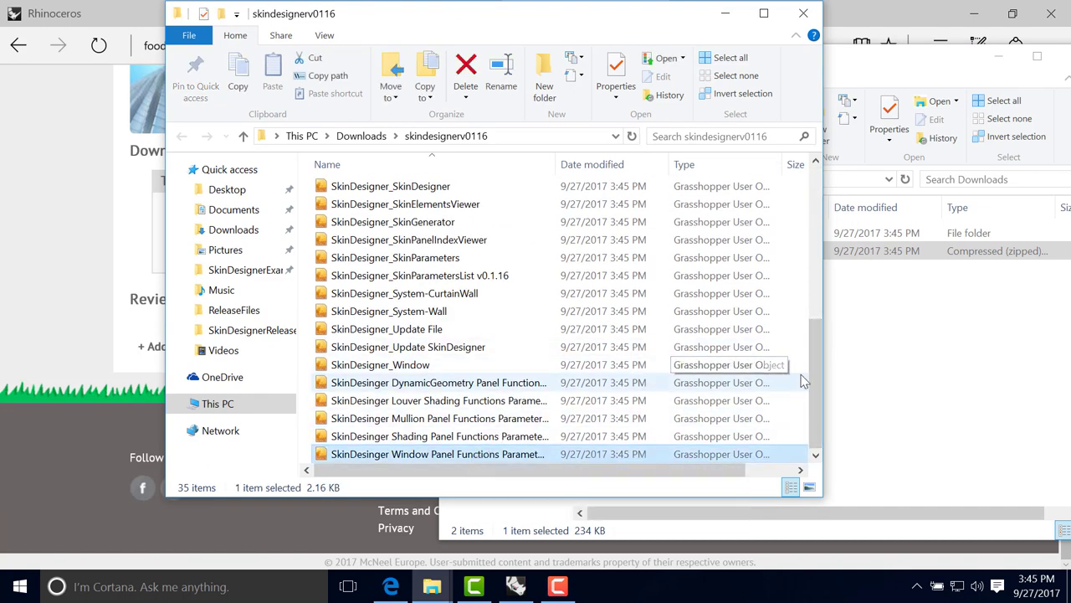
pyautogui.scroll(7, 819, 383)
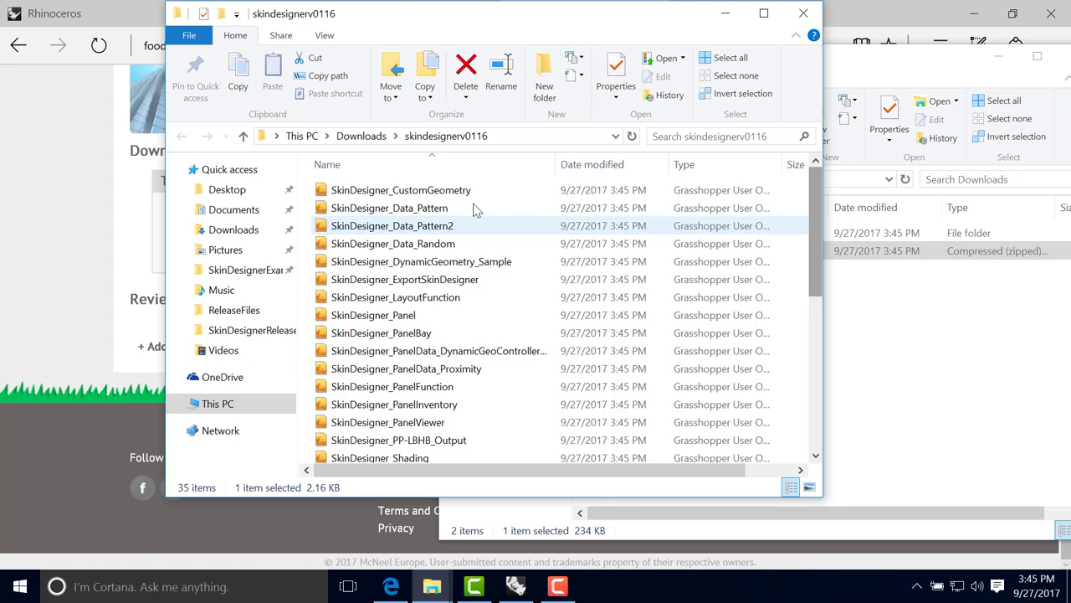
pyautogui.hotkey('ctrl', 'a')
pyautogui.moveTo(471, 6); pyautogui.dragTo(744, 17)
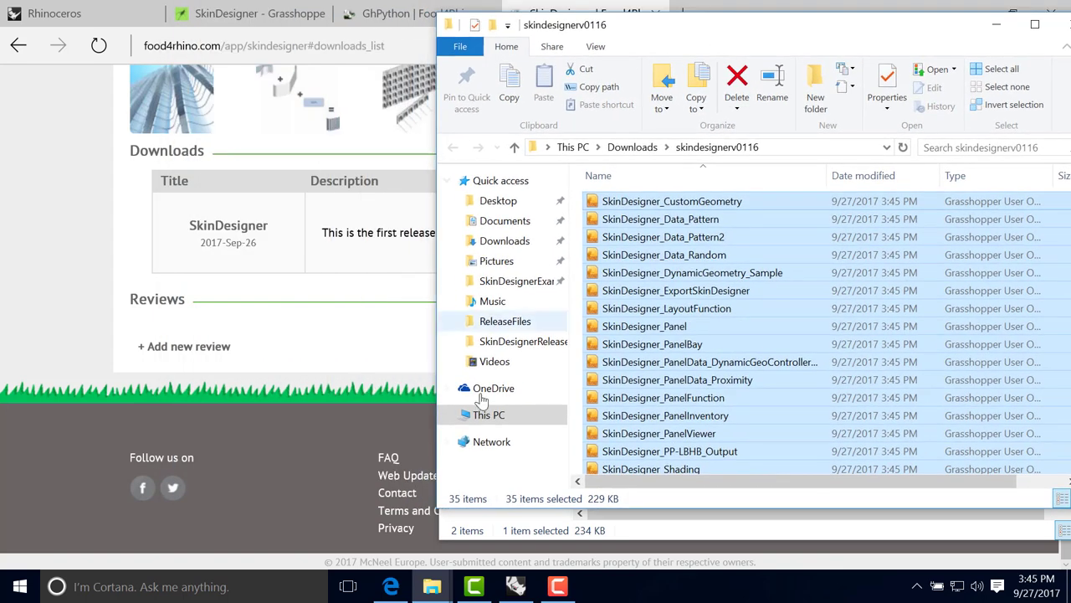
# Drop all 35 SkinDesigner user object files onto the Grasshopper canvas.
pyautogui.click(517, 587)
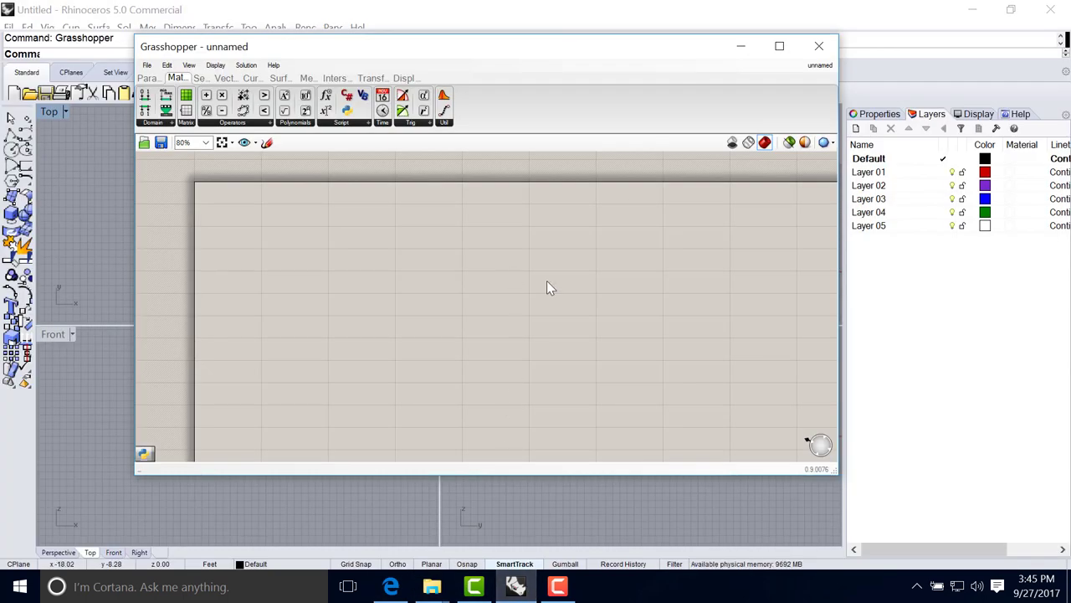
pyautogui.click(432, 587)
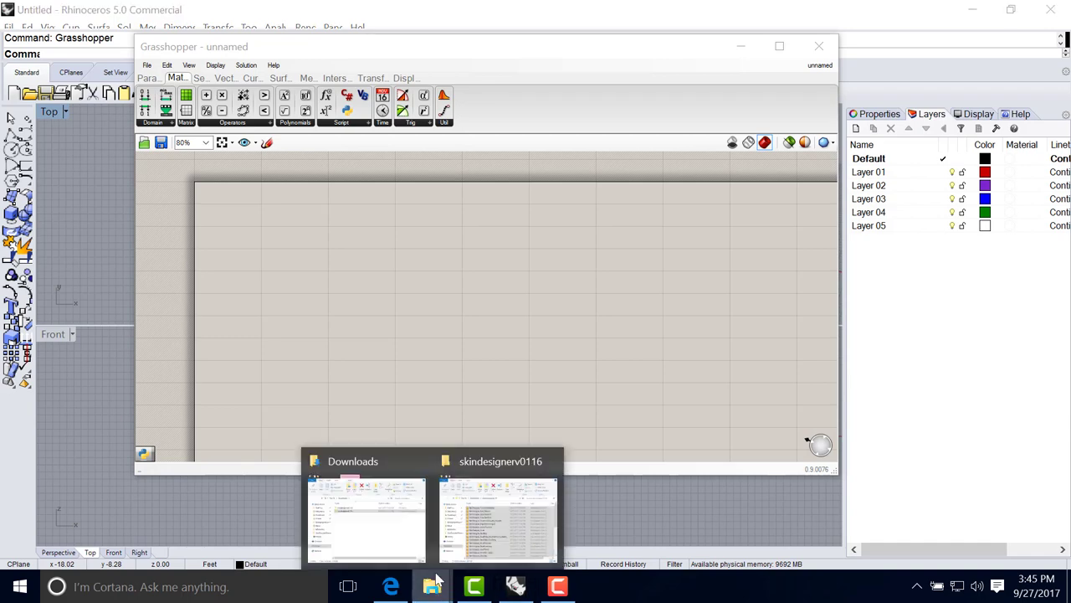
pyautogui.click(463, 539)
pyautogui.moveTo(628, 310); pyautogui.dragTo(360, 289)
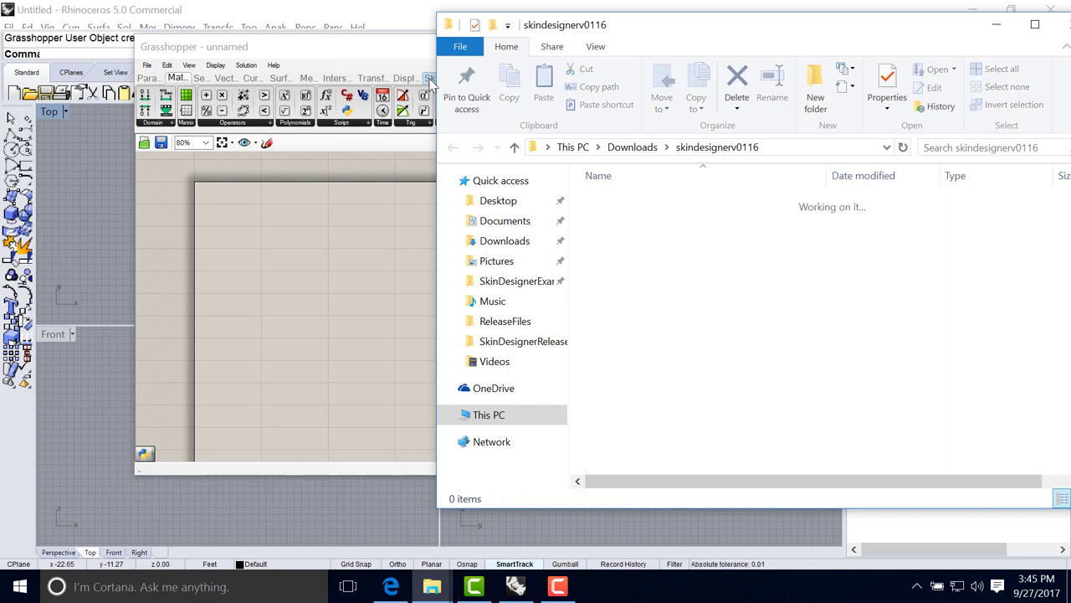
# Check the new SkinDesigner components tab, reposition Grasshopper, and return to Edge.
pyautogui.moveTo(421, 54); pyautogui.dragTo(361, 54)
pyautogui.click(386, 77)
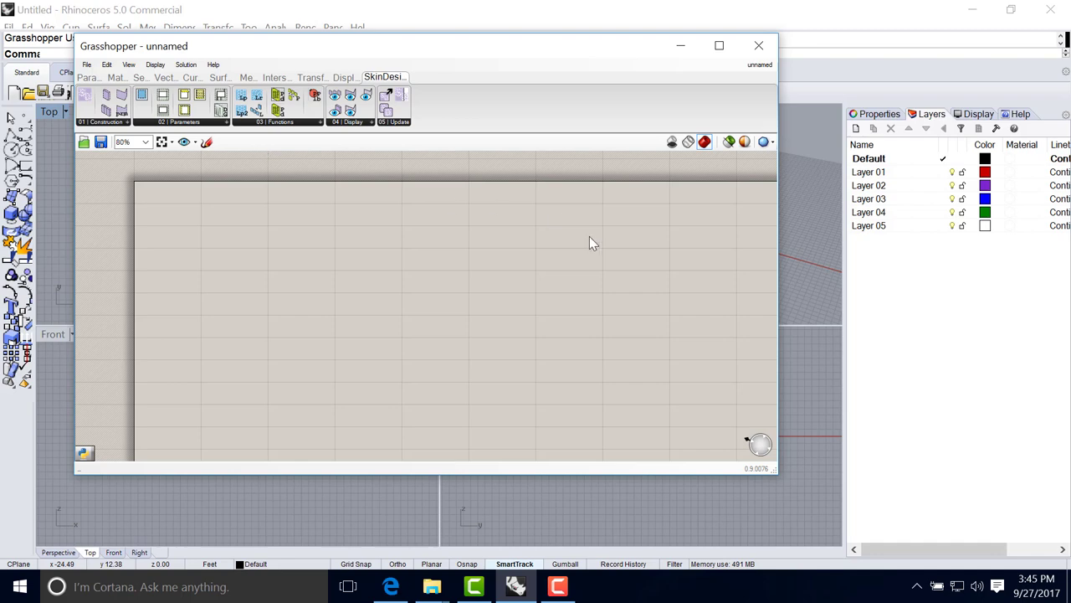
pyautogui.moveTo(545, 53); pyautogui.dragTo(646, 60)
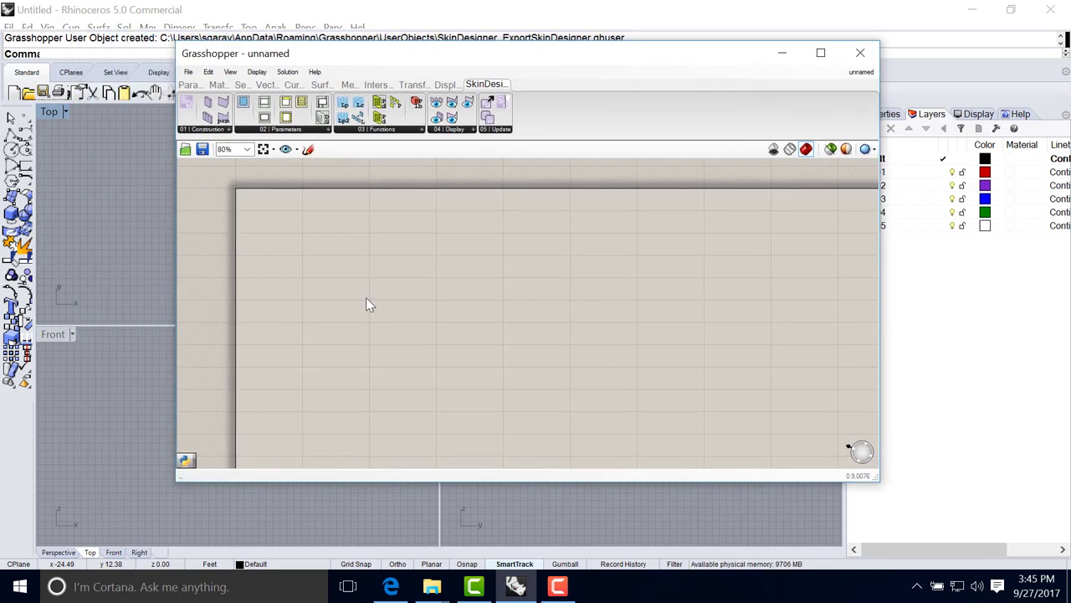
pyautogui.moveTo(324, 58); pyautogui.dragTo(366, 73)
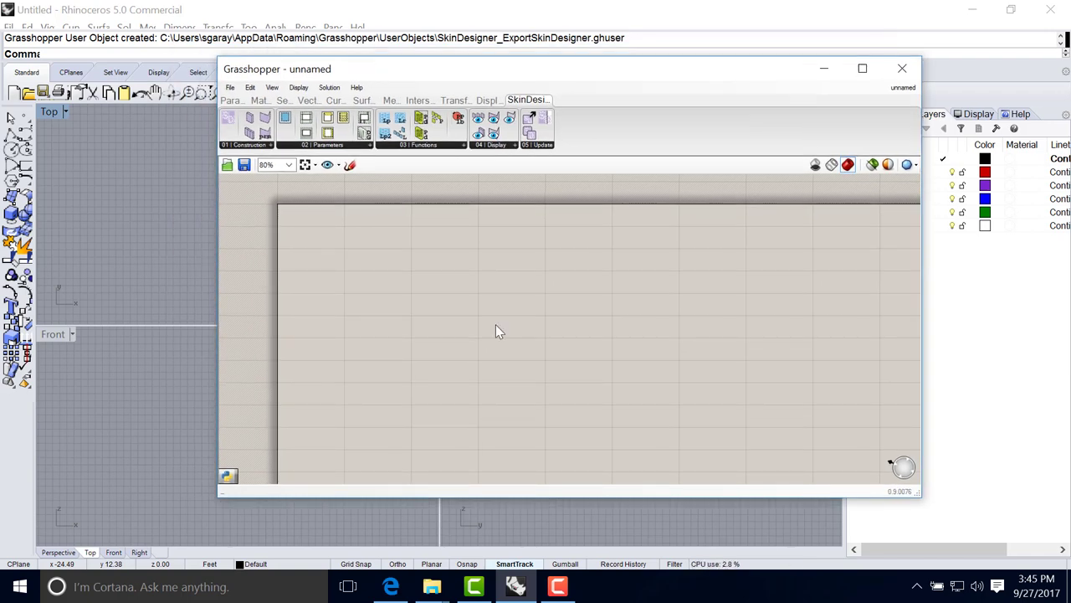
pyautogui.moveTo(390, 590)
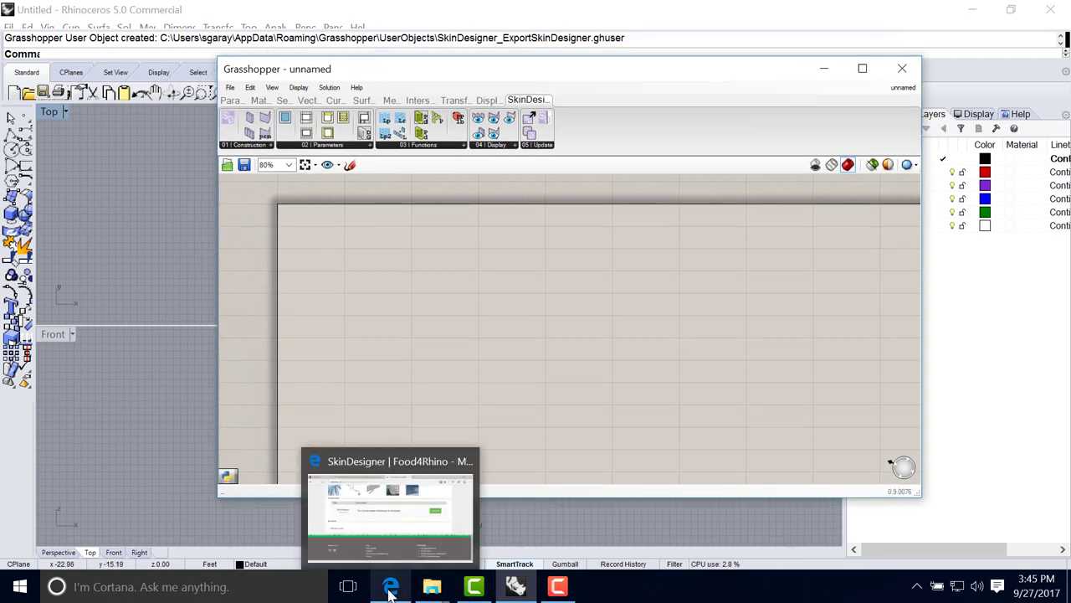
pyautogui.click(395, 494)
# Open the SkinDesigner example files on Hydra and select SD Layout Functions.
pyautogui.click(226, 15)
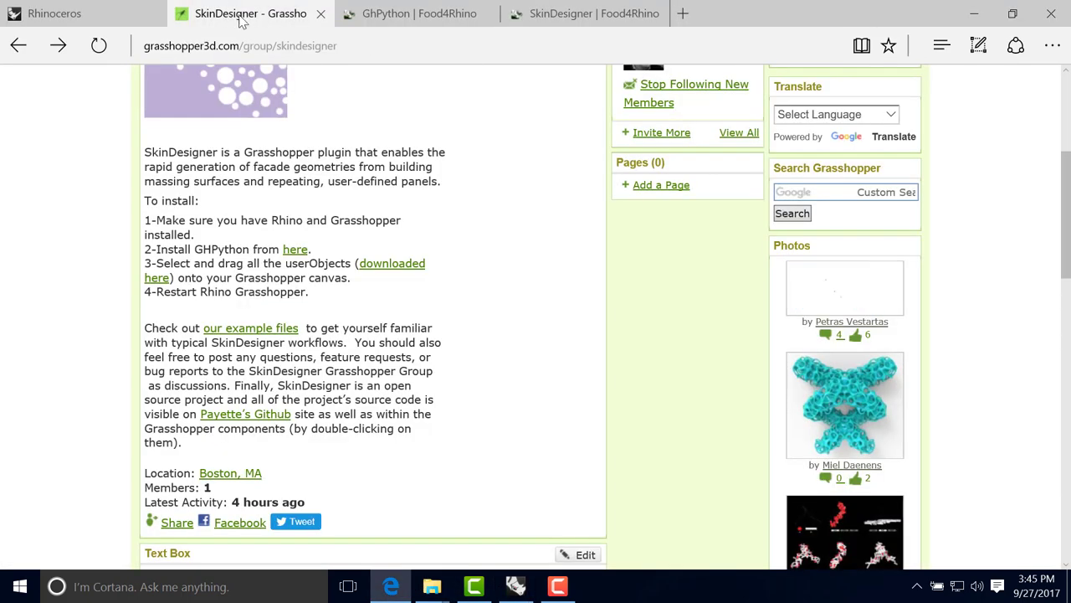
pyautogui.click(260, 330)
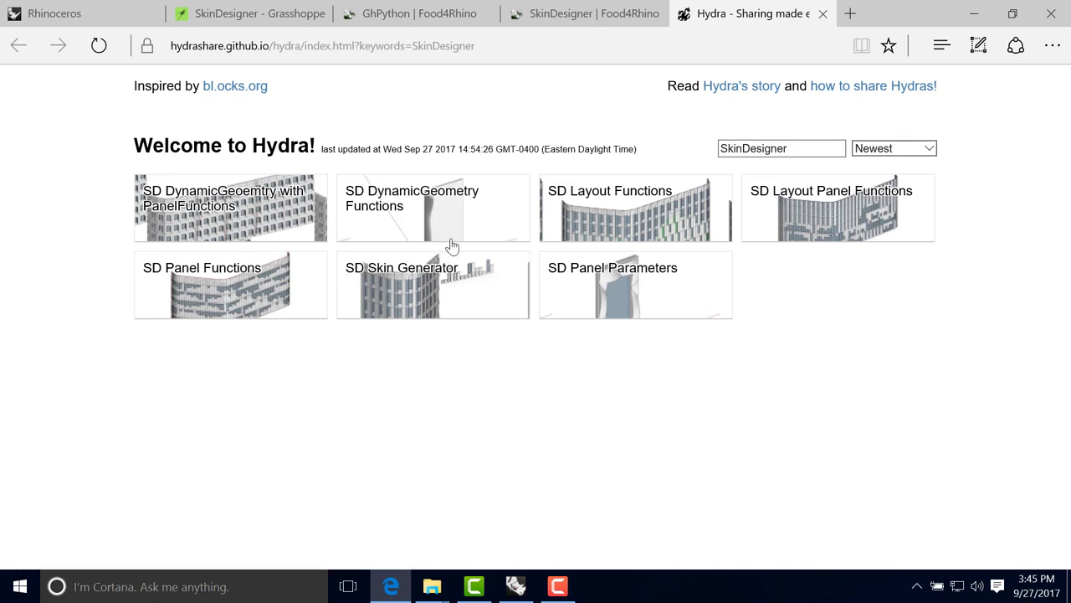
pyautogui.click(620, 208)
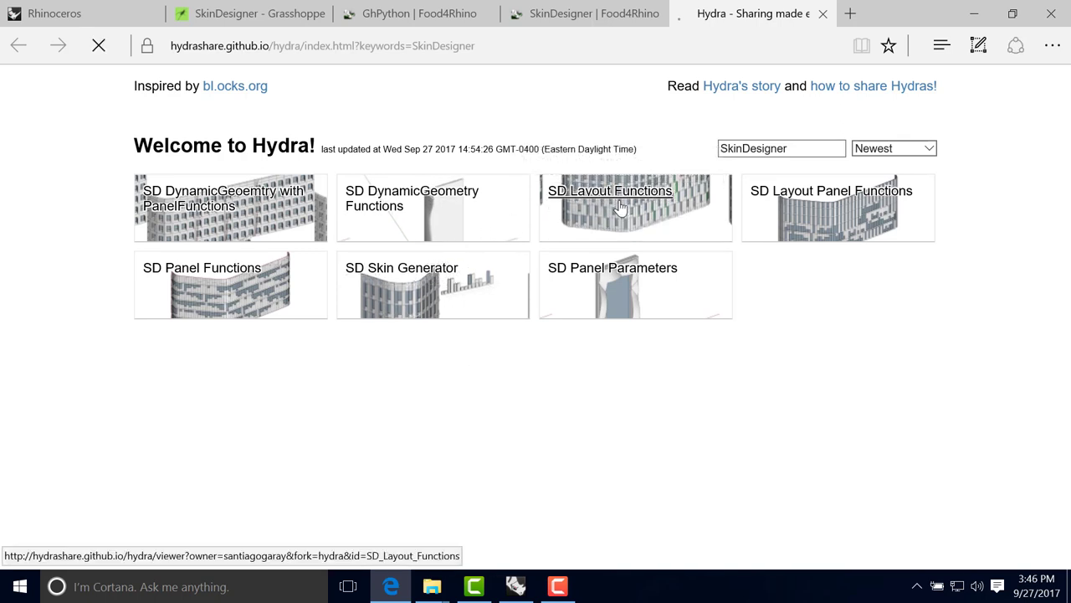
# Inspect the layout diagram's PANEL groups, preview the 3-D facade slide, then return to slide 1.
pyautogui.scroll(-1, 674, 176)
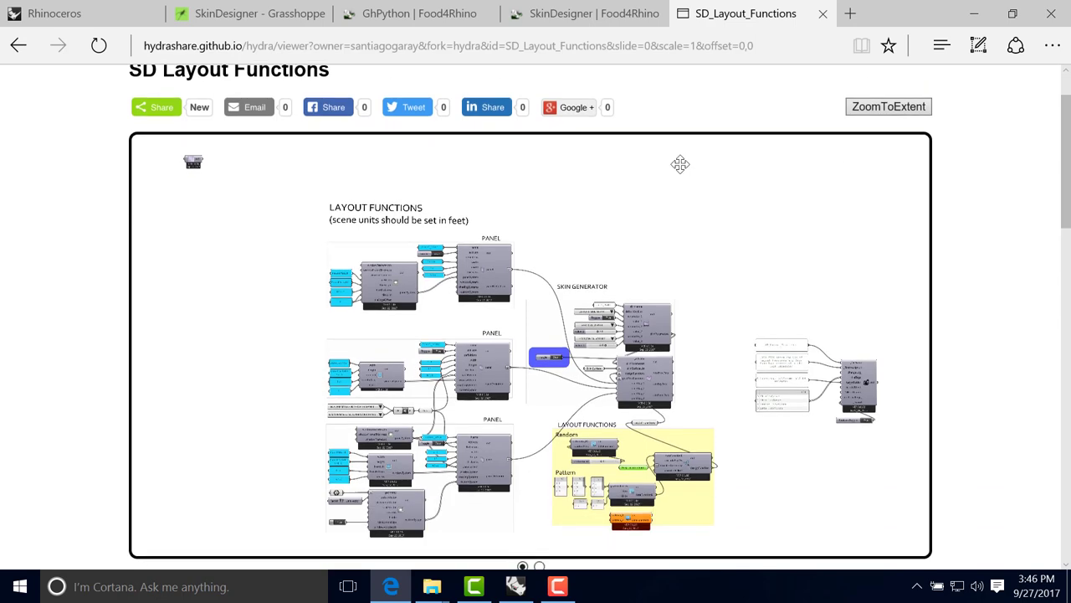
pyautogui.scroll(3, 473, 392)
pyautogui.moveTo(472, 392); pyautogui.dragTo(408, 224)
pyautogui.scroll(-3, 408, 223)
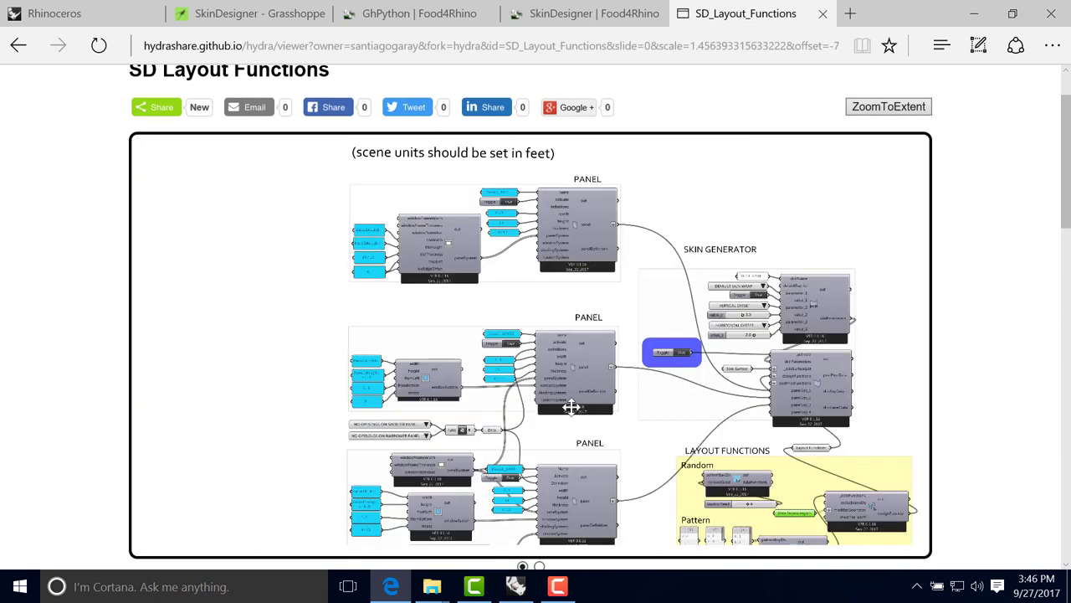
pyautogui.scroll(1, 637, 278)
pyautogui.moveTo(638, 278); pyautogui.dragTo(510, 366)
pyautogui.scroll(-2, 509, 366)
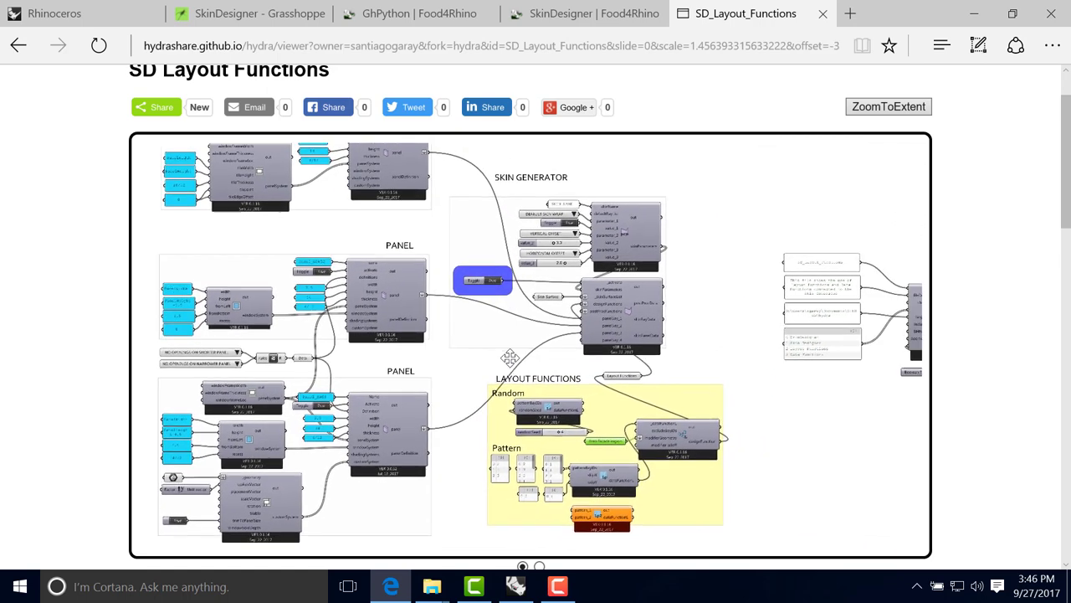
pyautogui.click(539, 567)
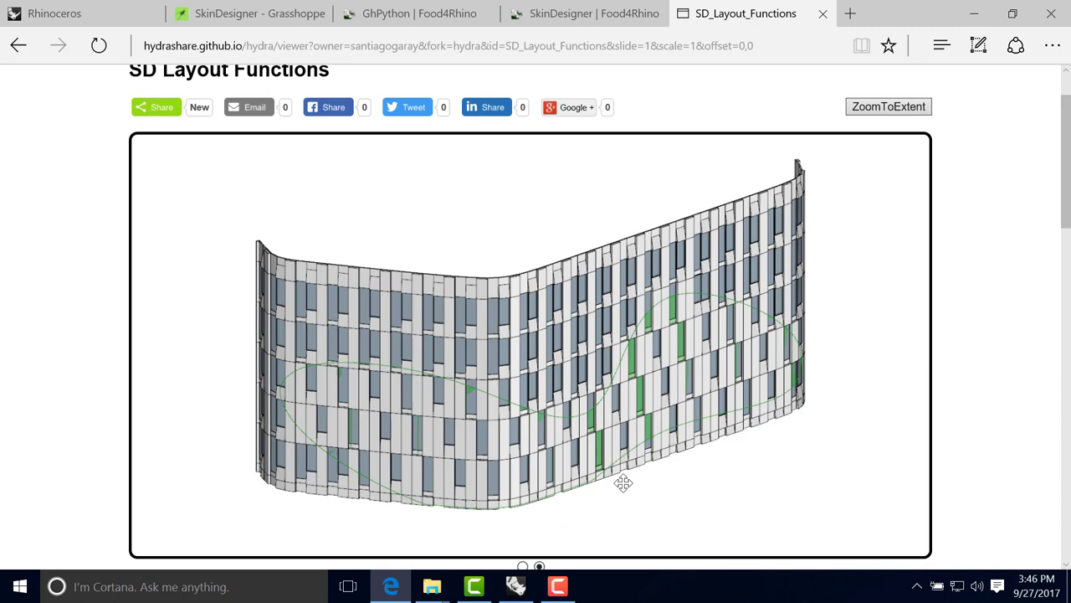
pyautogui.click(523, 566)
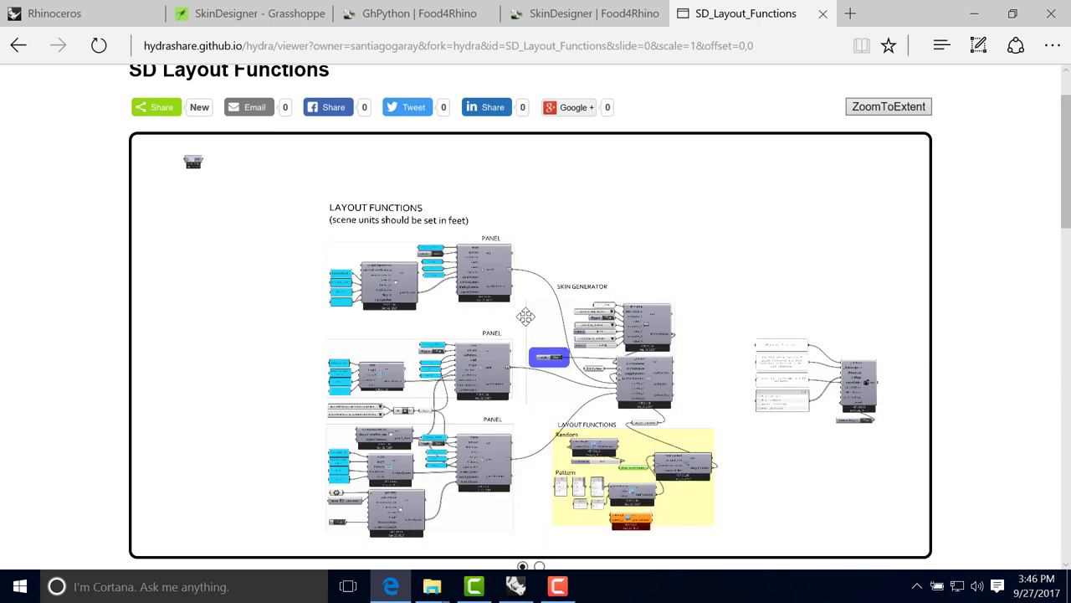
pyautogui.scroll(-1, 980, 339)
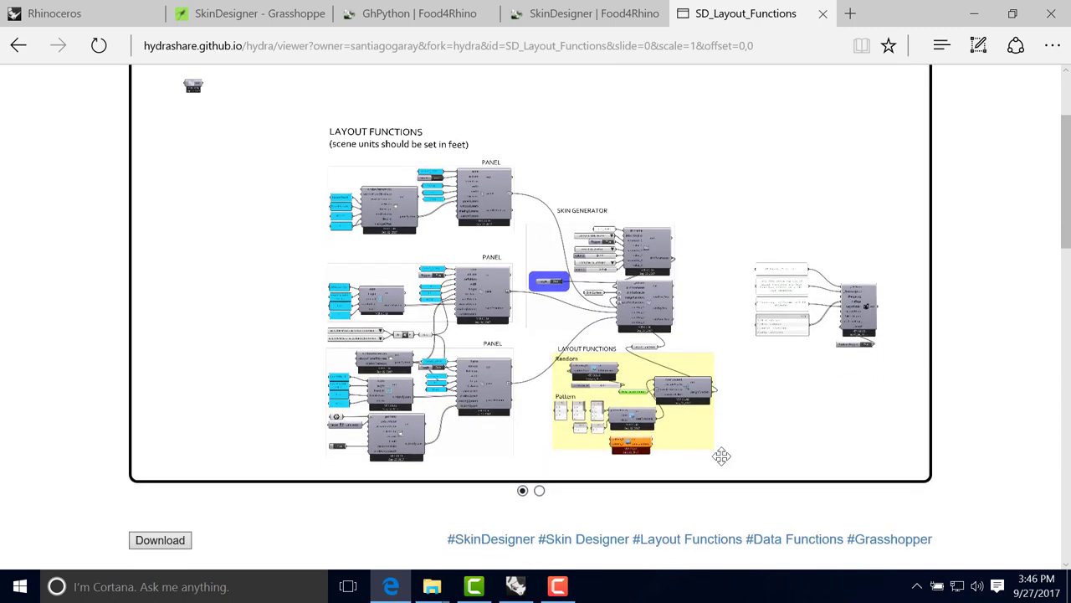
# Download the SD_Layout_Functions example and open its Downloads folder.
pyautogui.click(153, 538)
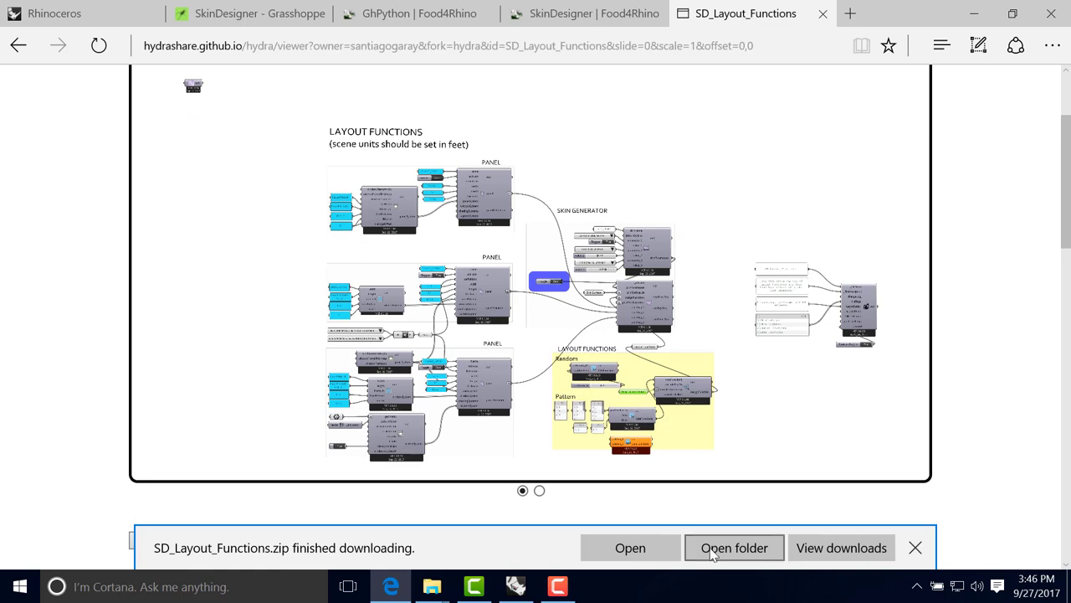
pyautogui.click(712, 551)
pyautogui.moveTo(453, 588)
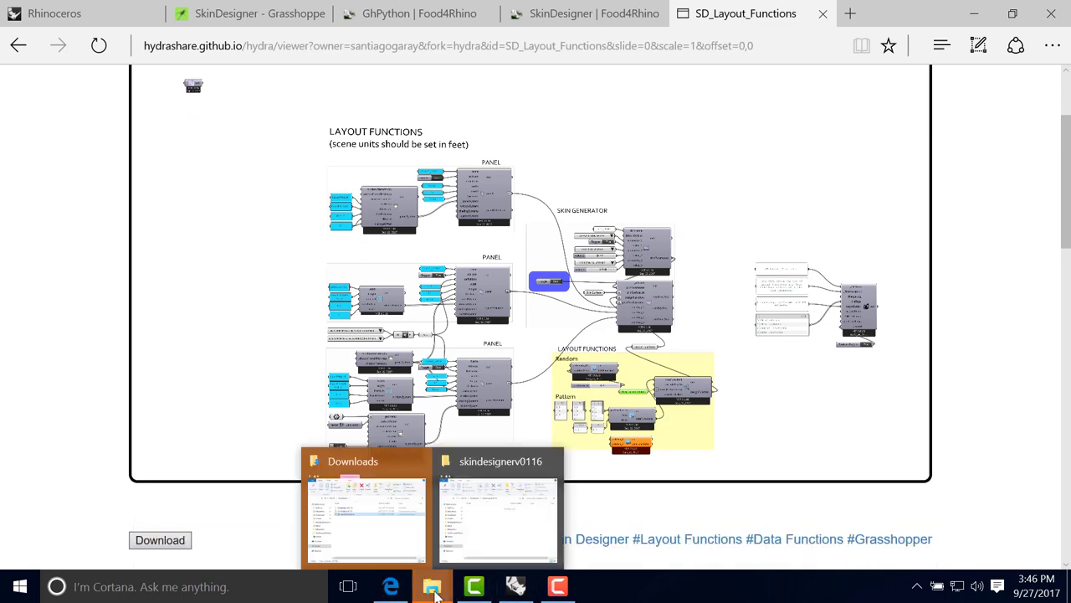
pyautogui.moveTo(468, 545)
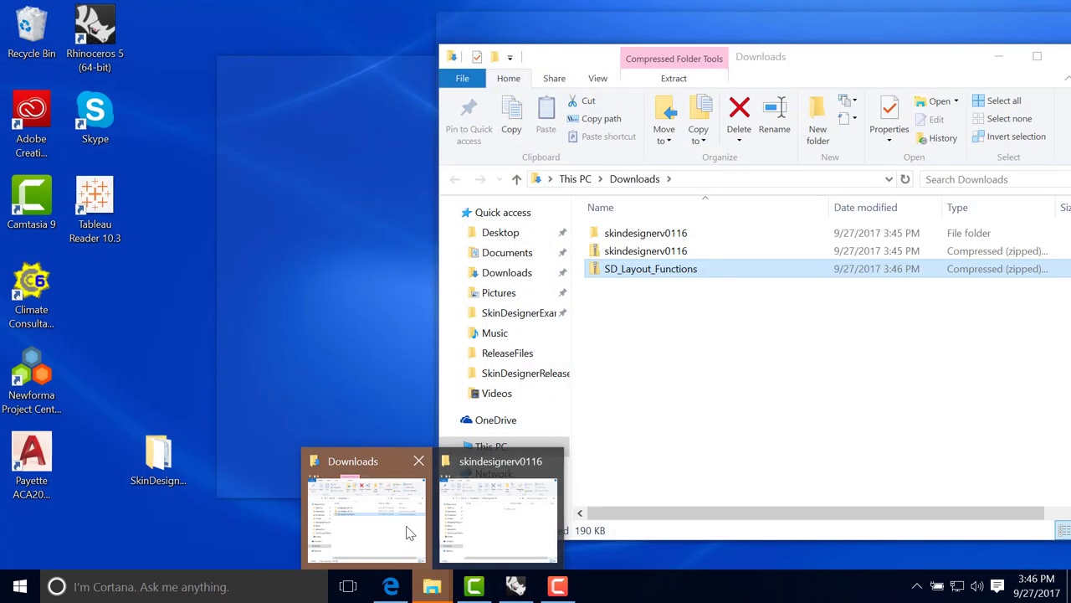
pyautogui.click(407, 529)
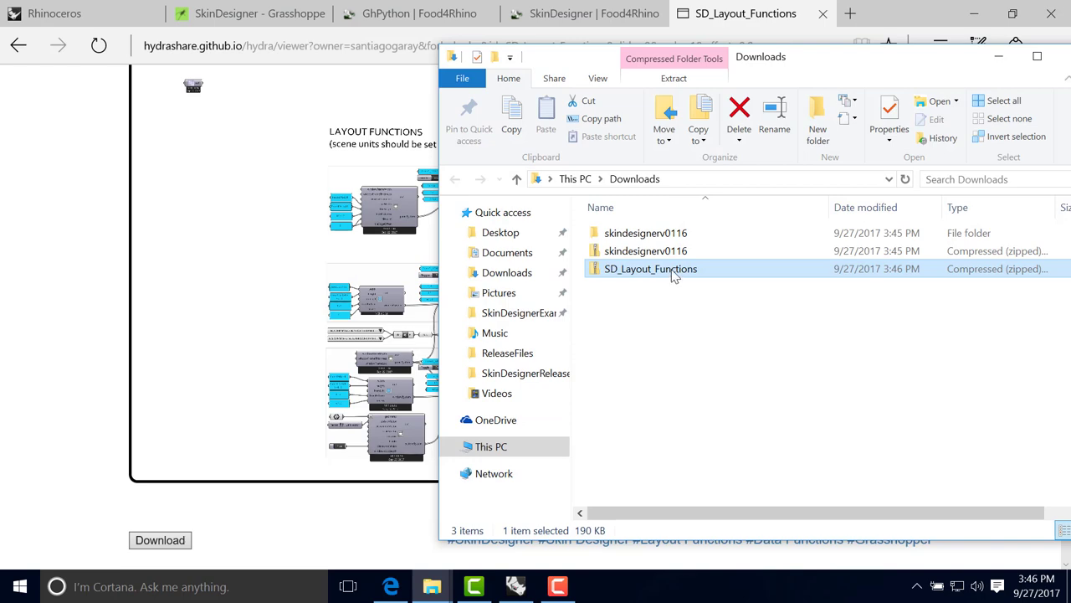
# Extract SD_Layout_Functions.zip into its own folder, then minimize Edge to bring Rhino forward.
pyautogui.rightClick(674, 276)
pyautogui.click(741, 264)
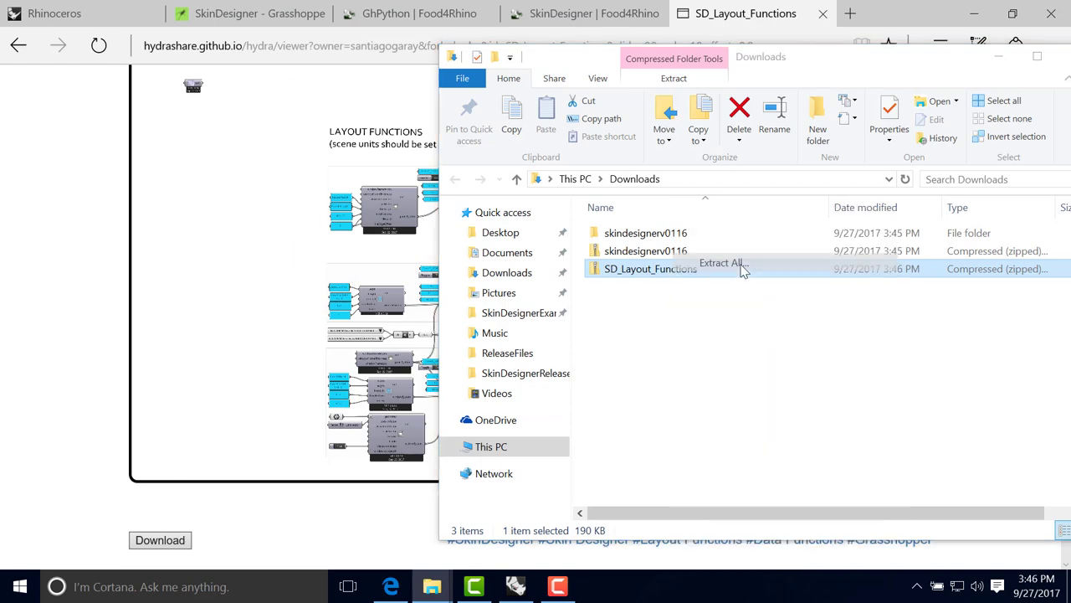
pyautogui.click(665, 468)
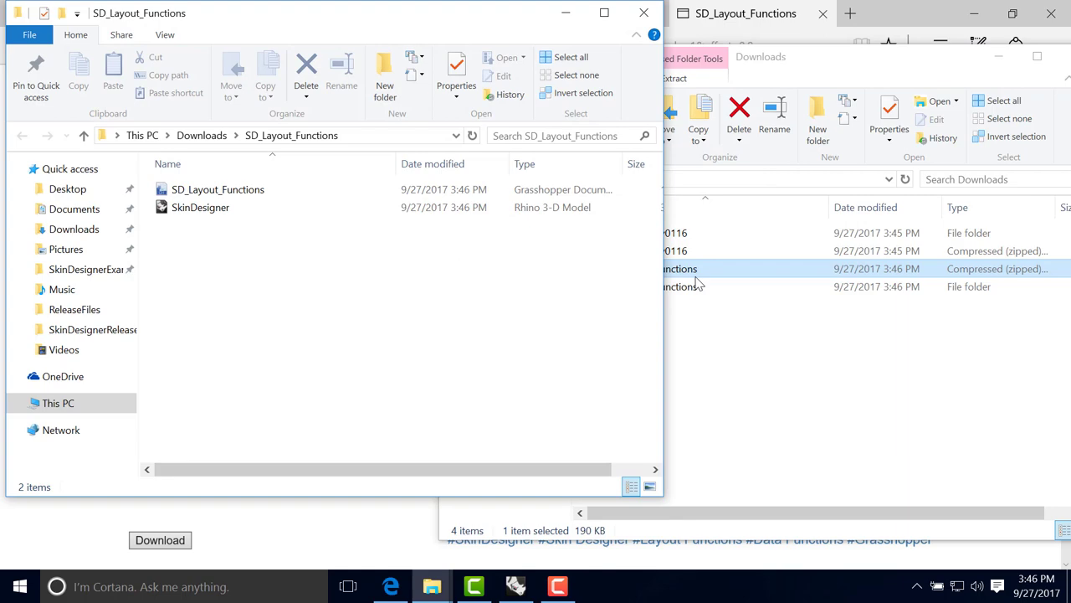
pyautogui.moveTo(356, 16); pyautogui.dragTo(714, 93)
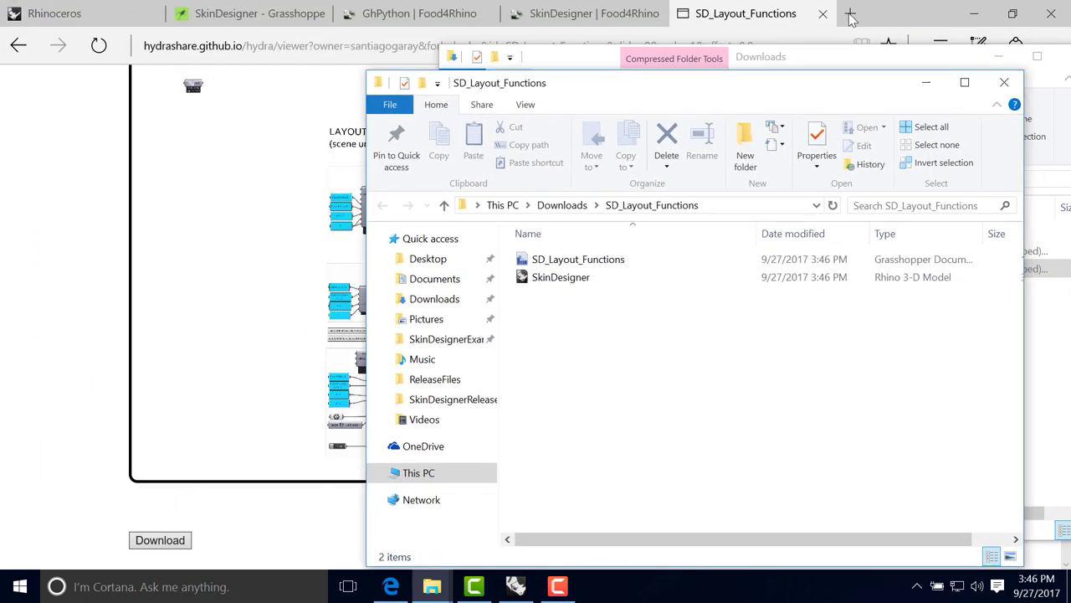
pyautogui.click(974, 13)
pyautogui.click(381, 57)
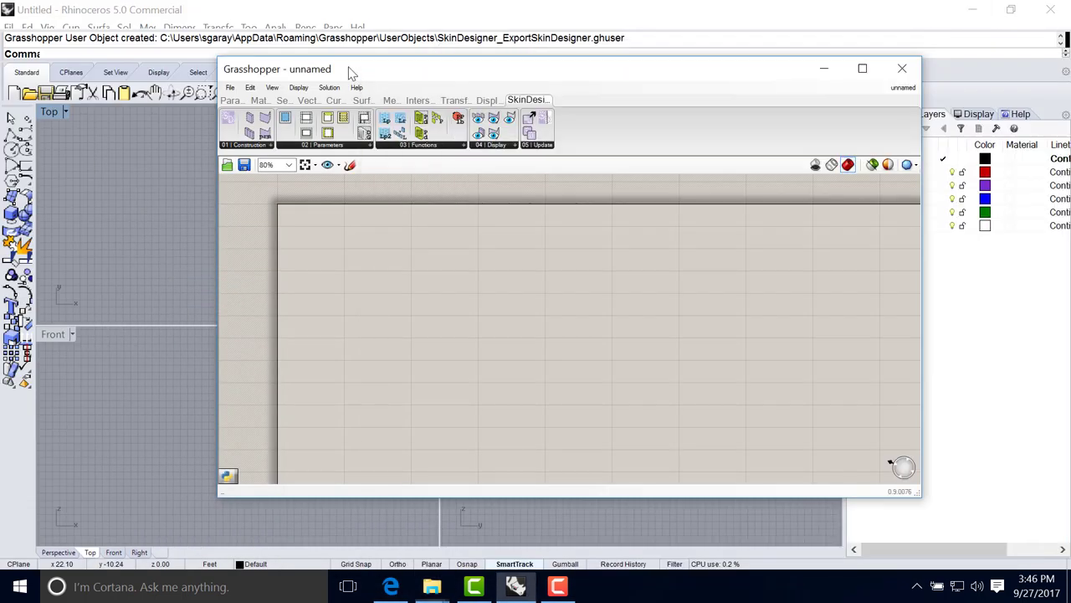
# Close the empty Grasshopper editor and open the SkinDesigner.3dm example model in Rhino.
pyautogui.click(899, 67)
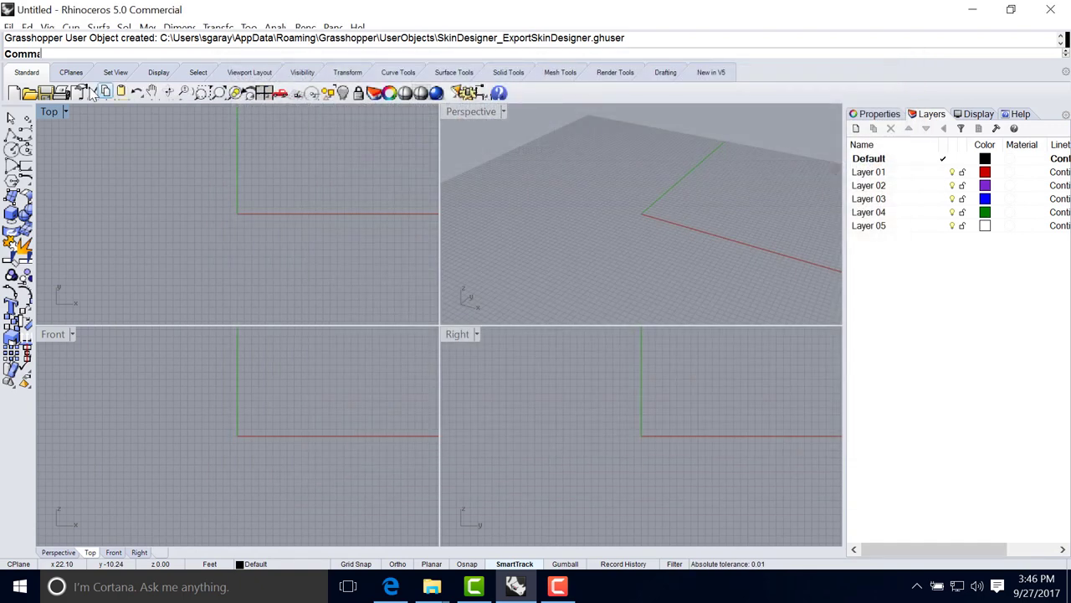
pyautogui.click(8, 27)
pyautogui.click(39, 58)
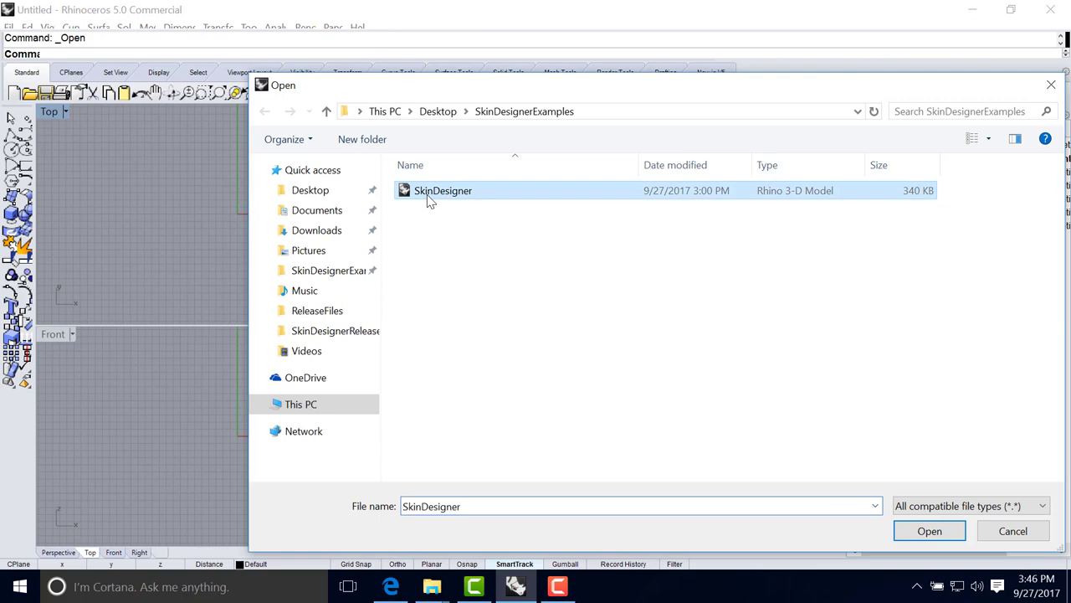
pyautogui.doubleClick(427, 193)
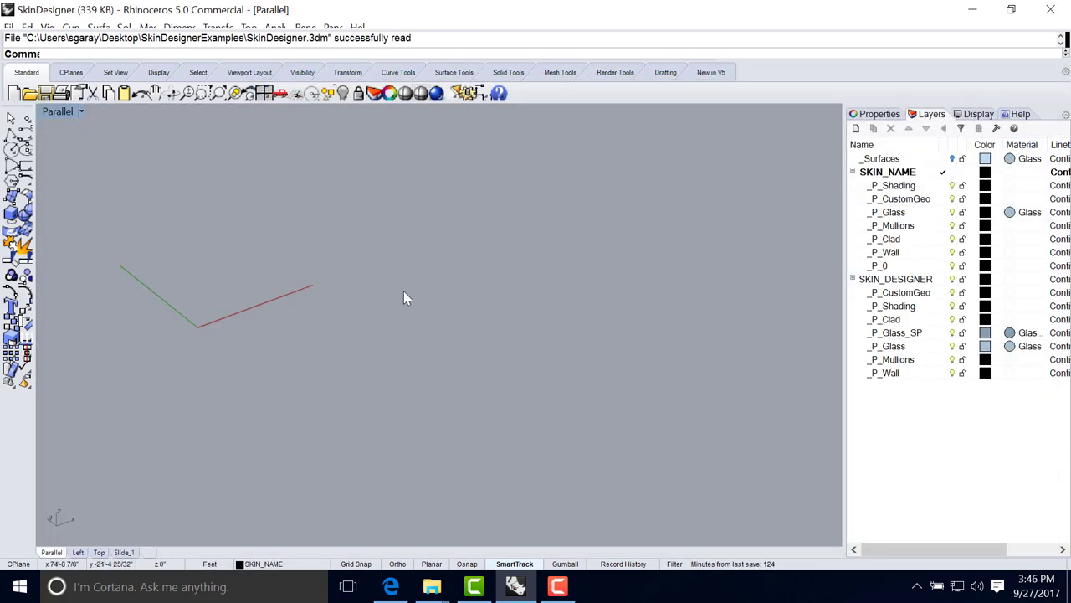
# Launch Grasshopper with the Gr command and open the SD_Layout_Functions definition.
pyautogui.write('Grasshopper')
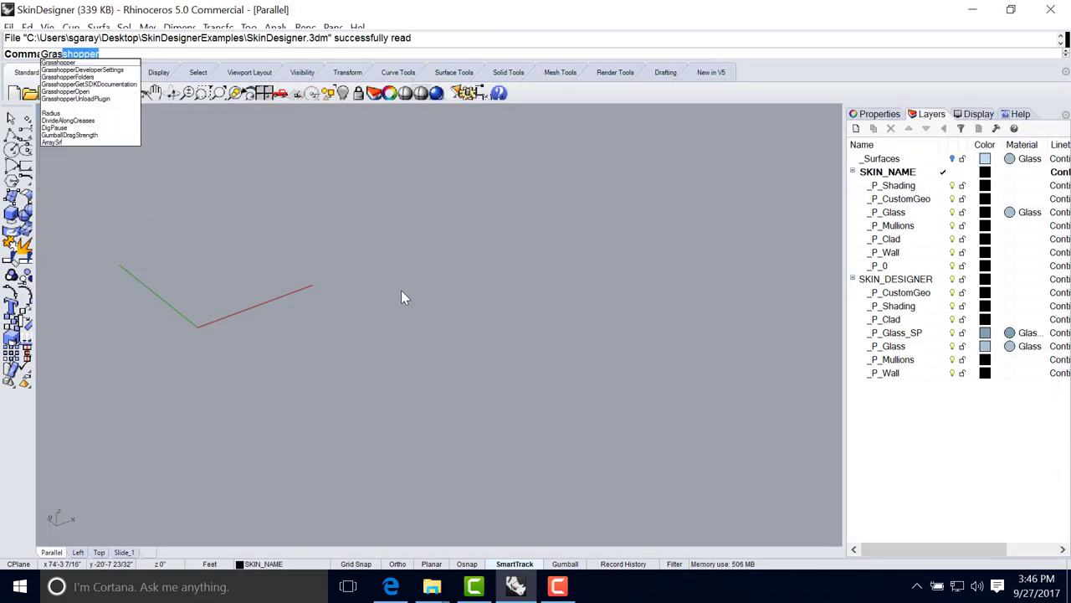
pyautogui.press('Return')
pyautogui.click(231, 87)
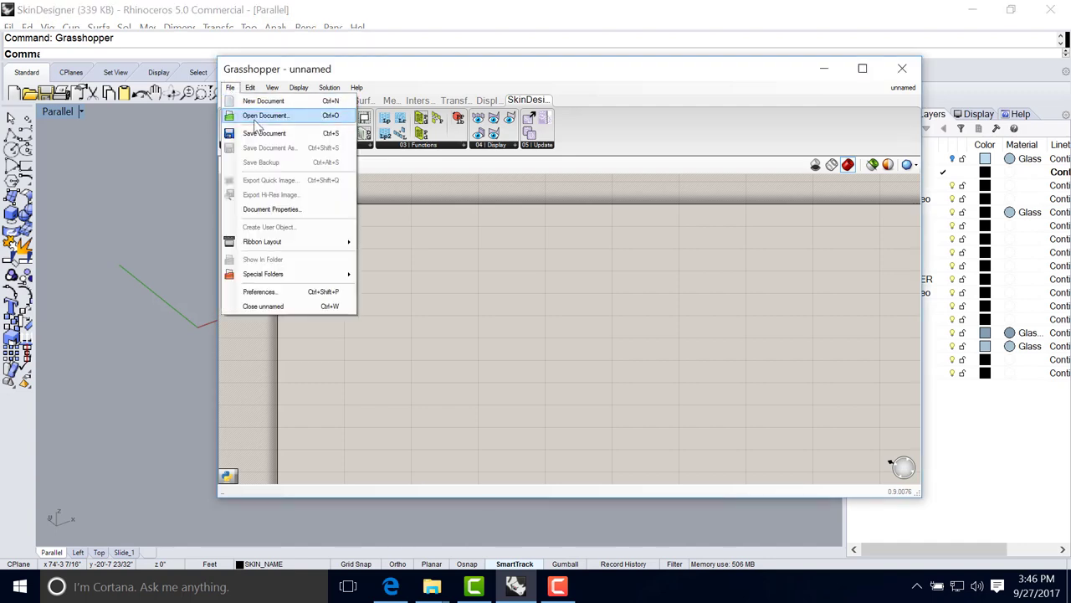
pyautogui.click(261, 112)
pyautogui.doubleClick(428, 168)
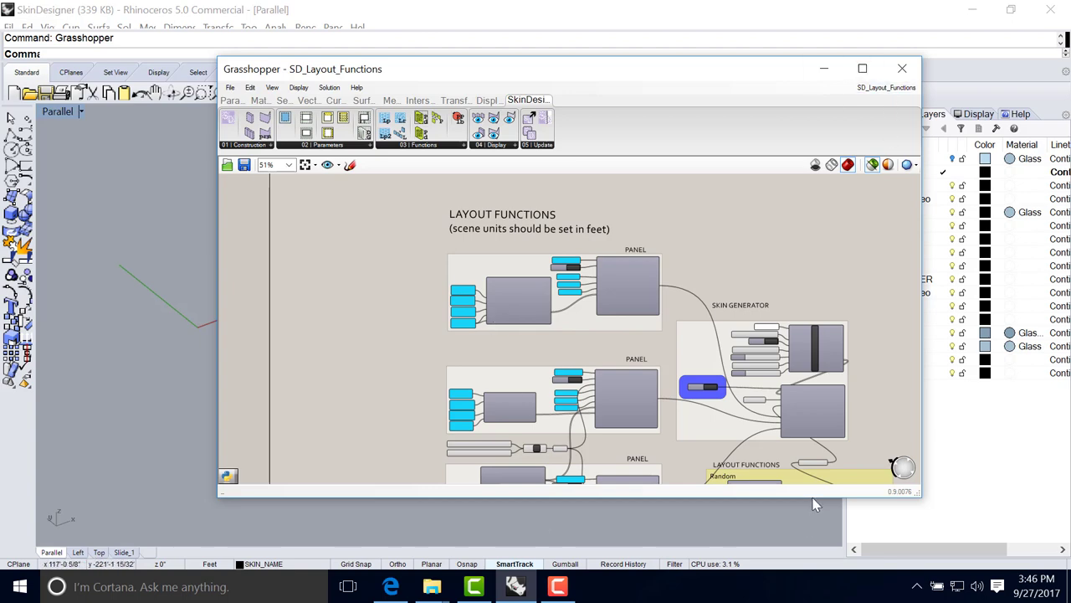
# Make the Grasshopper window taller and zoom the canvas onto the skin generator's False toggle.
pyautogui.moveTo(811, 499); pyautogui.dragTo(811, 527)
pyautogui.scroll(4, 642, 358)
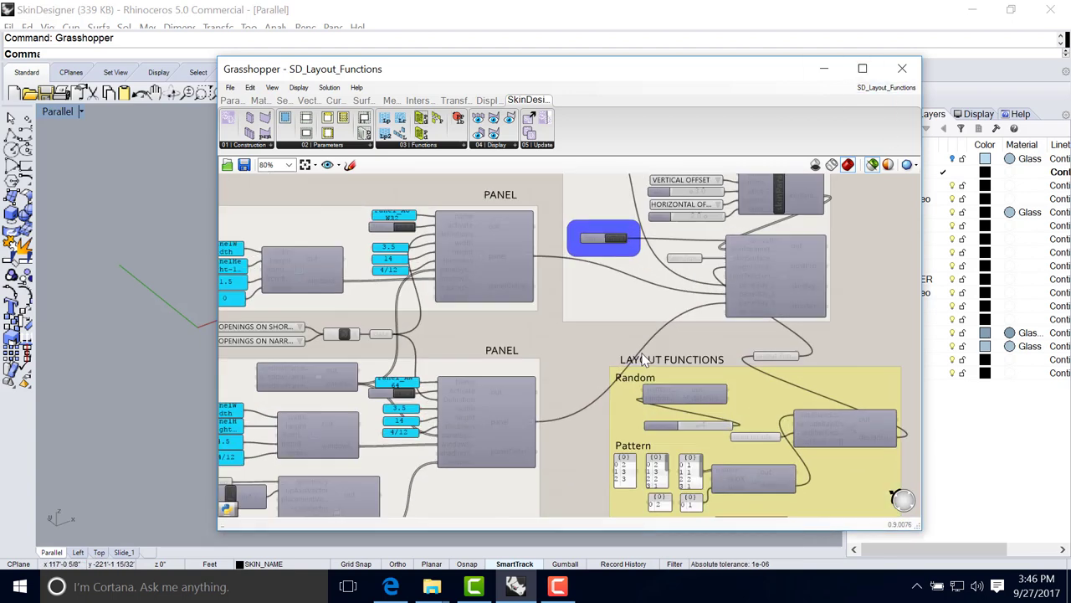
pyautogui.scroll(3, 645, 322)
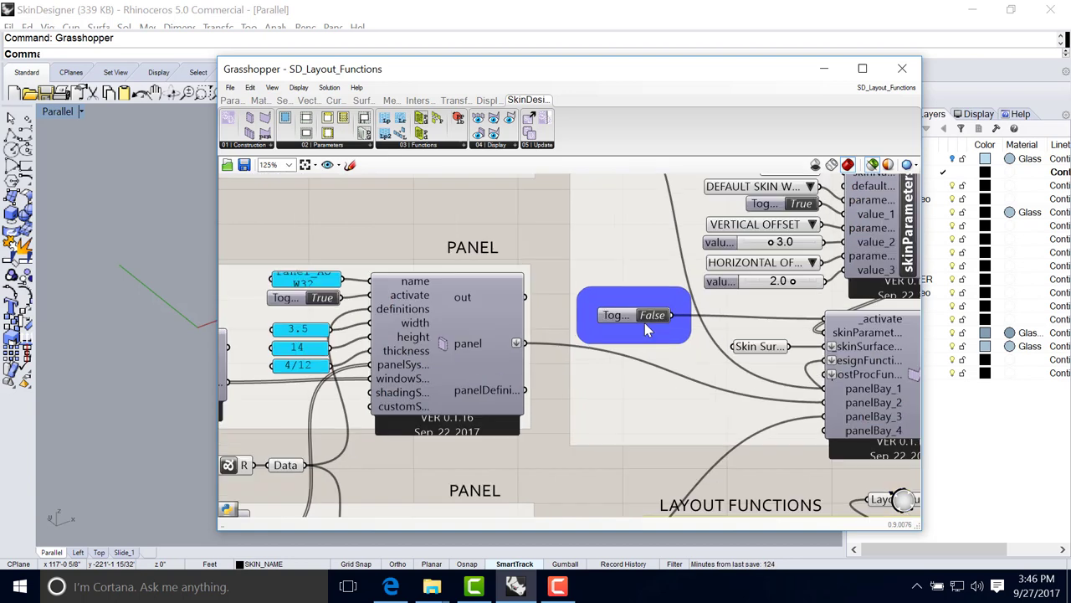
pyautogui.moveTo(648, 318); pyautogui.dragTo(581, 312, button='right')
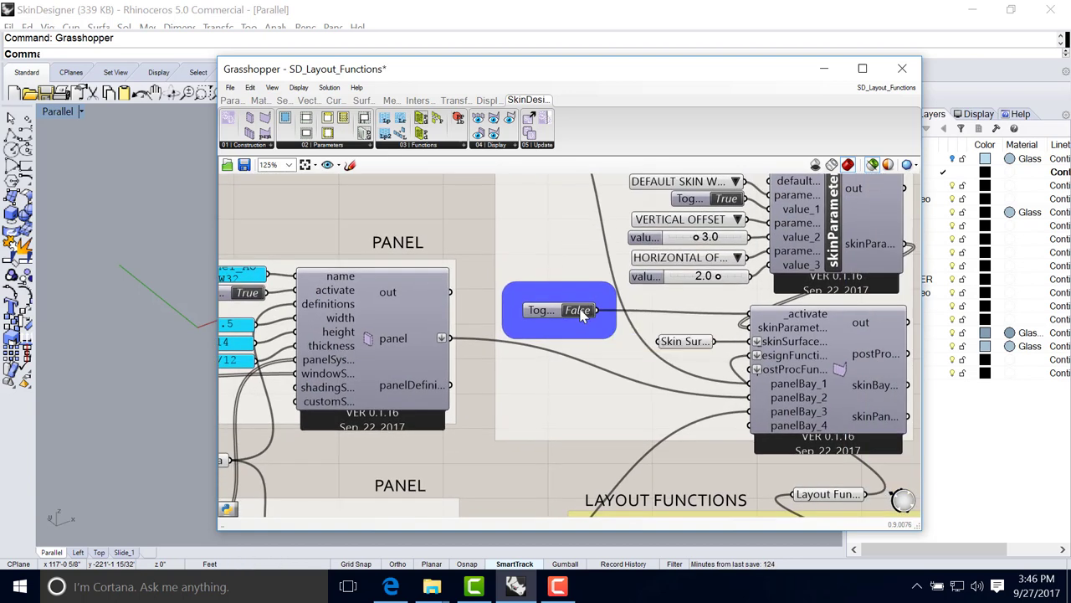
# Set the activation toggle to True and view the generated paneled curved facade in Rhino.
pyautogui.click(578, 310)
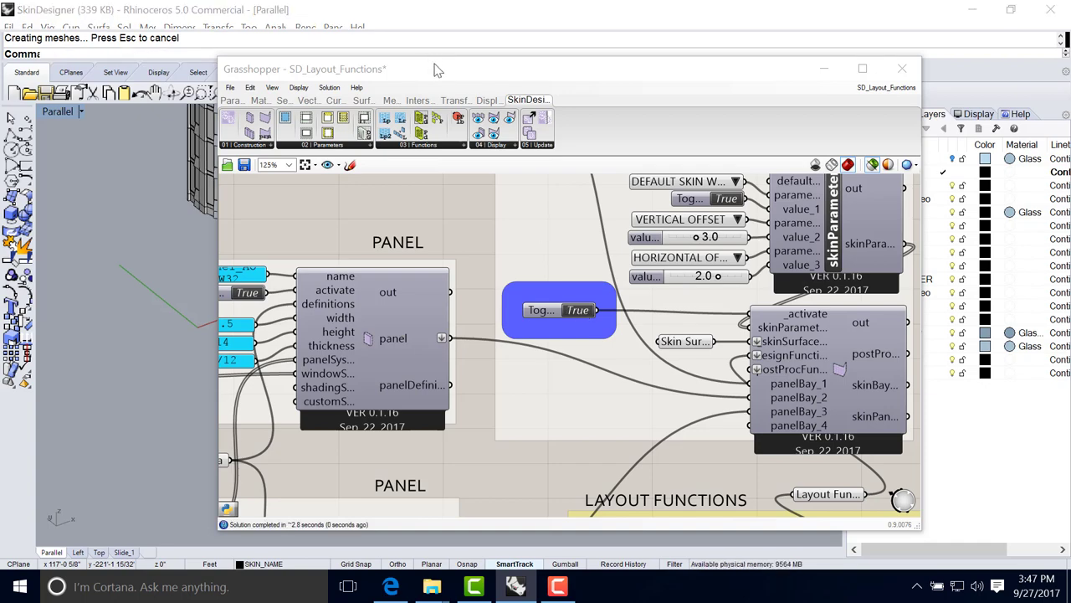
pyautogui.moveTo(432, 70); pyautogui.dragTo(771, 202)
pyautogui.moveTo(419, 277); pyautogui.dragTo(490, 251, button='right')
pyautogui.scroll(5, 278, 273)
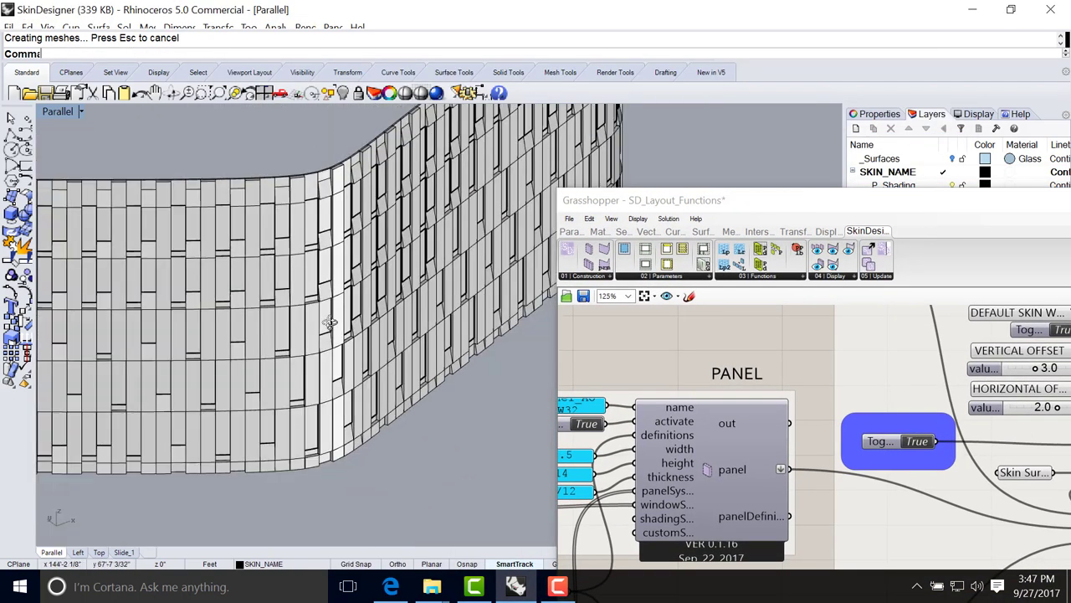
pyautogui.scroll(2, 267, 336)
pyautogui.moveTo(657, 201); pyautogui.dragTo(343, 279)
pyautogui.moveTo(829, 306); pyautogui.dragTo(731, 375)
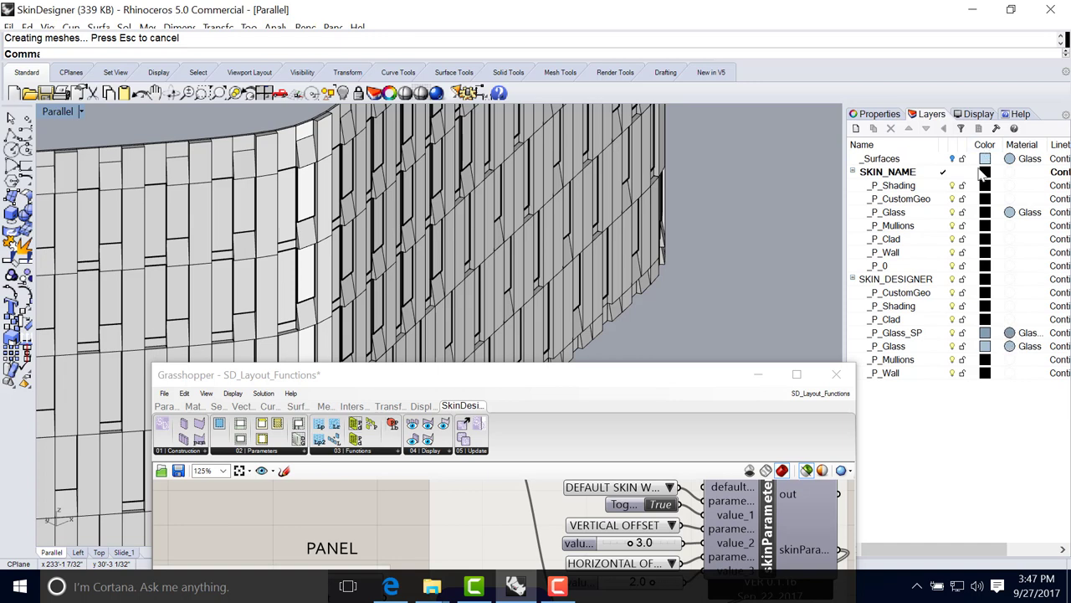
pyautogui.moveTo(713, 383); pyautogui.dragTo(665, 411)
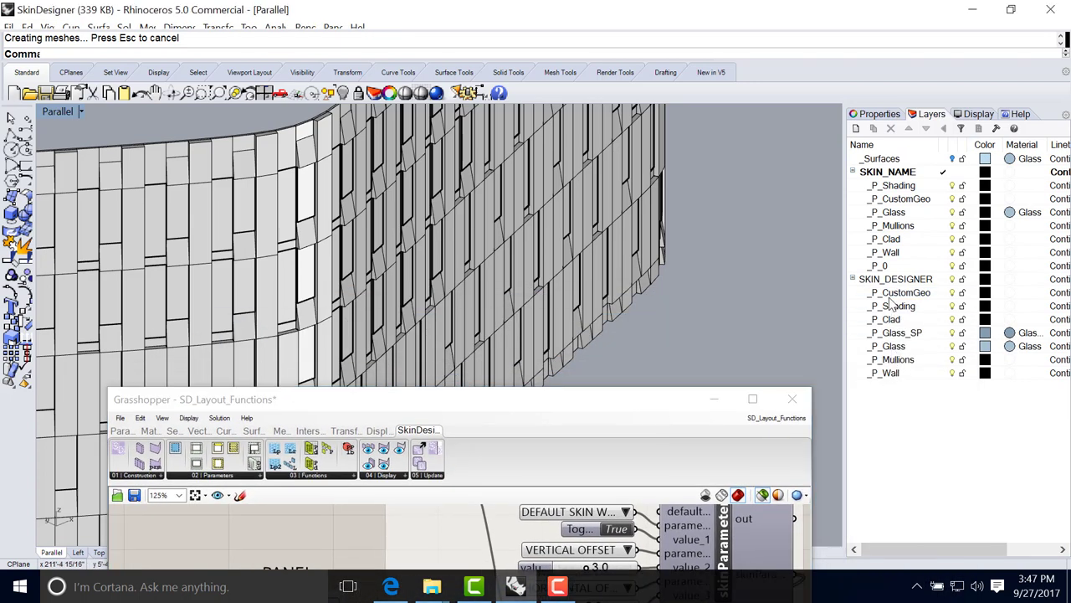
pyautogui.moveTo(645, 411); pyautogui.dragTo(811, 380)
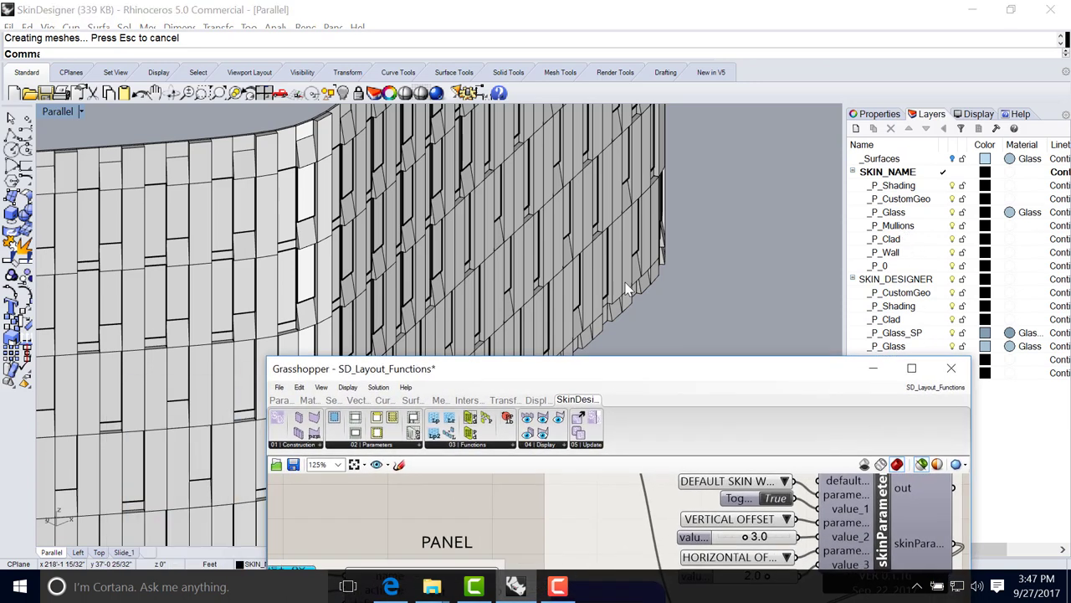
# Set the Shaded display mode's color and material usage to Rendering Material.
pyautogui.click(83, 111)
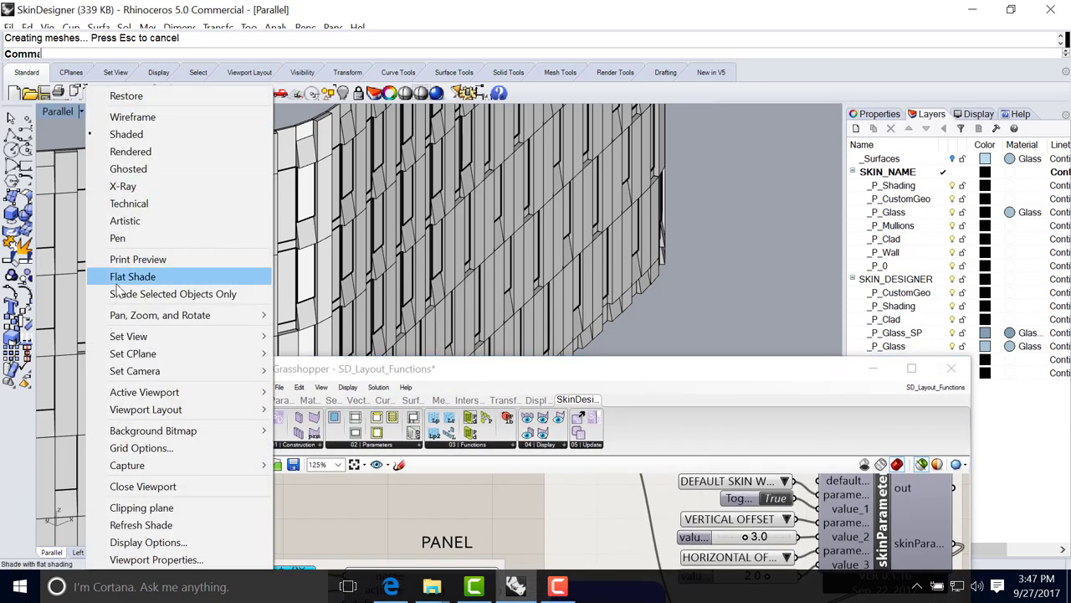
pyautogui.click(174, 542)
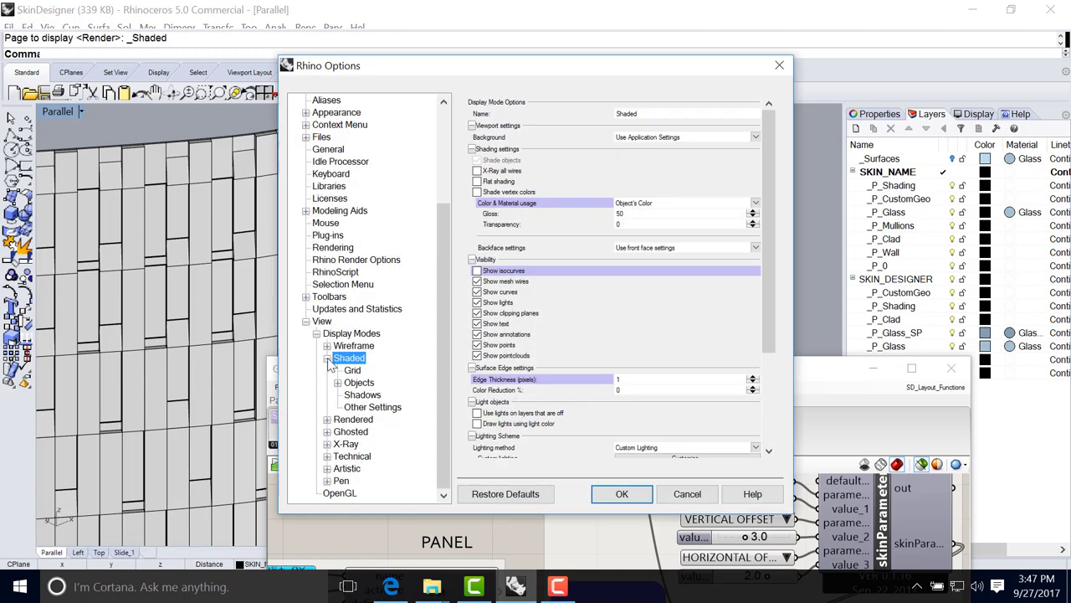
pyautogui.click(327, 358)
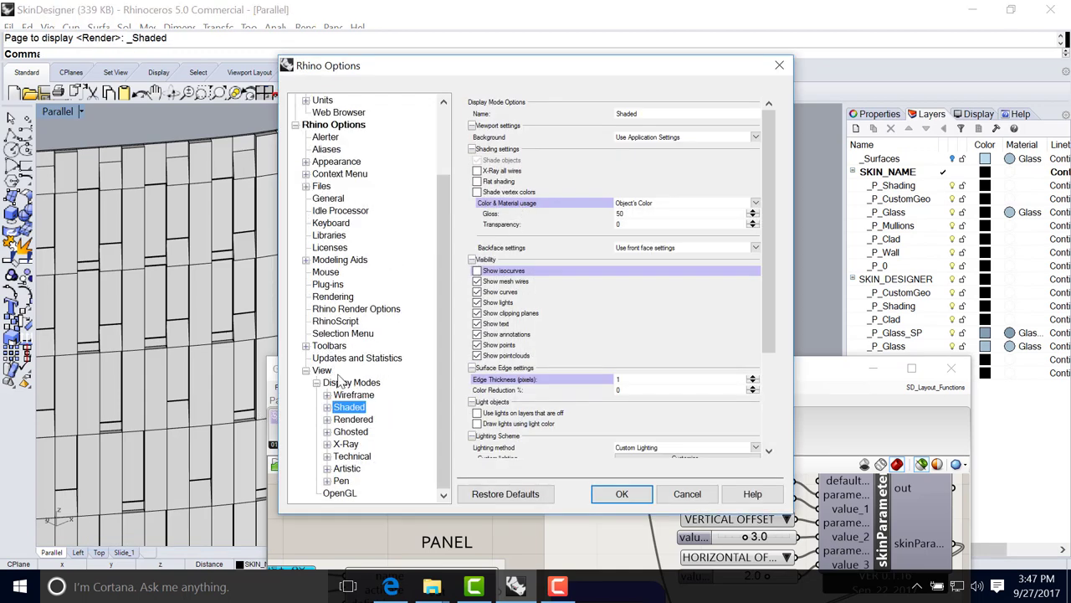
pyautogui.click(667, 204)
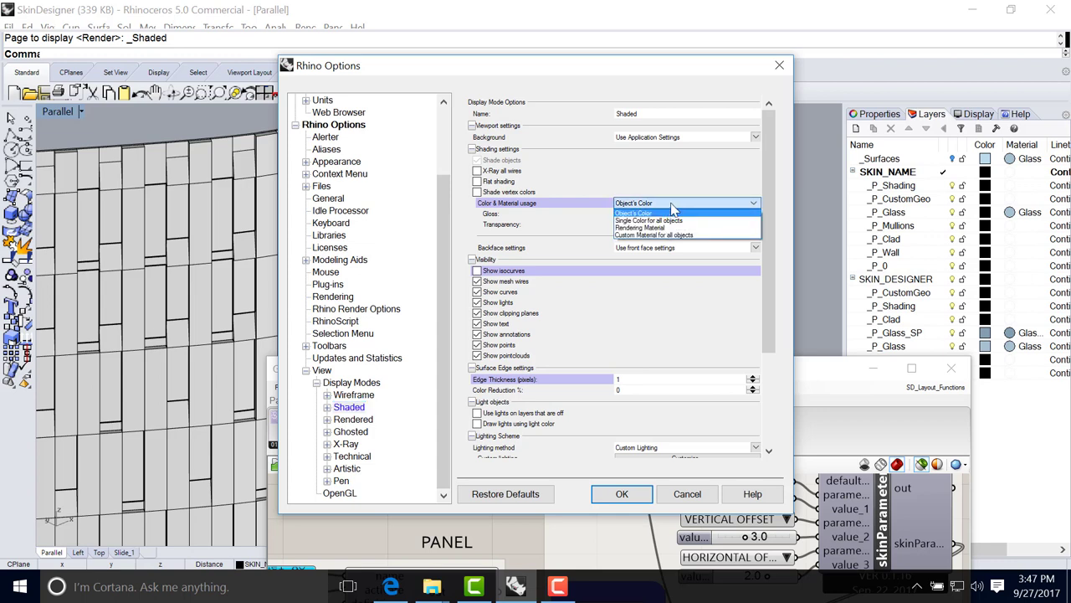
pyautogui.click(667, 228)
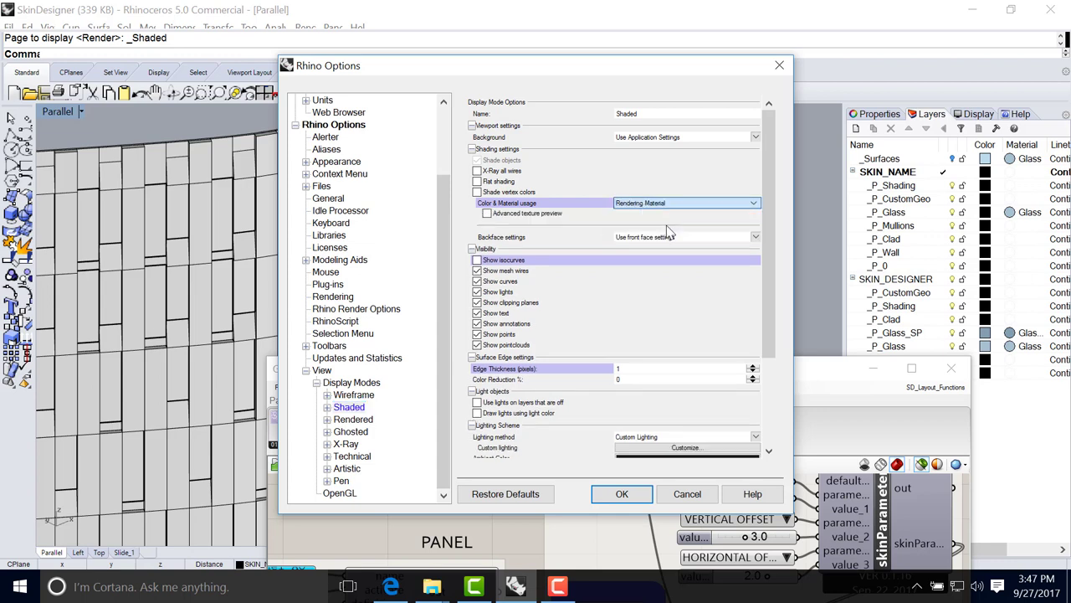
pyautogui.click(622, 494)
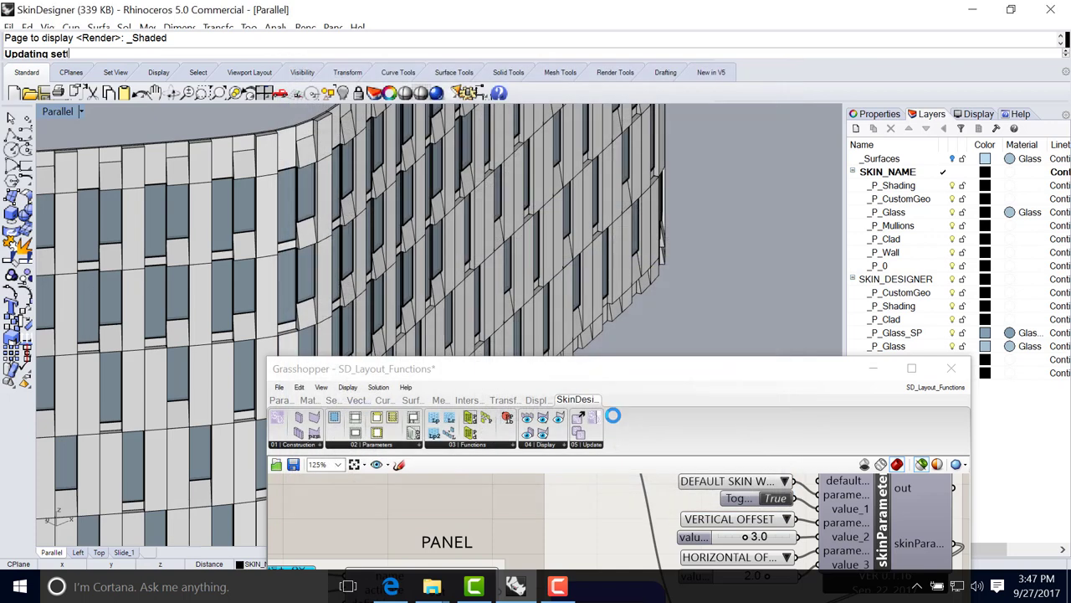
# Orbit the viewport to see the paneled building from above and the whole curved wall.
pyautogui.moveTo(581, 375); pyautogui.dragTo(701, 363)
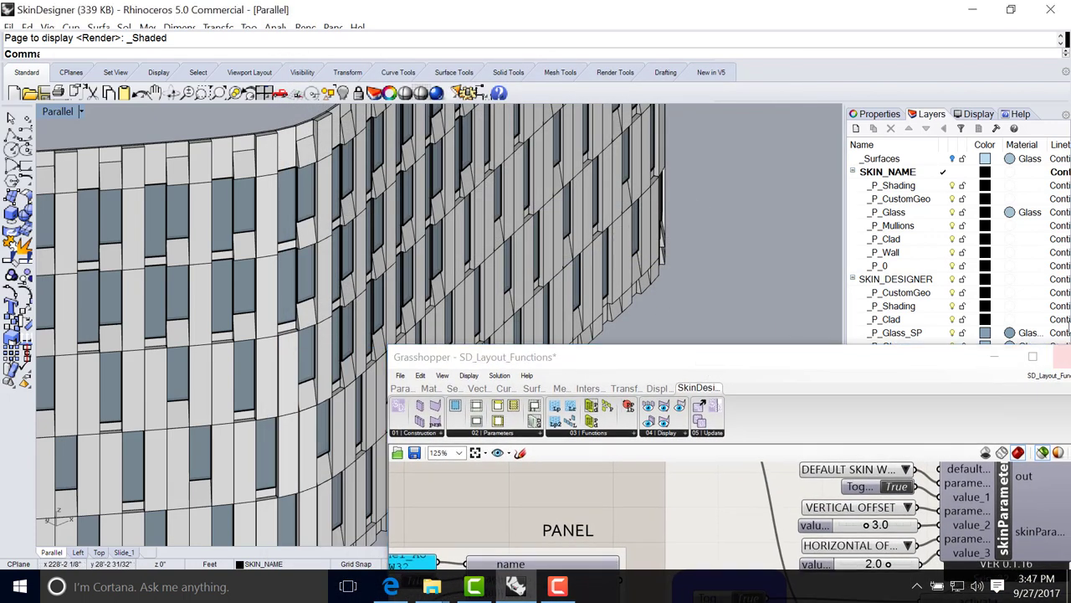
pyautogui.moveTo(302, 268); pyautogui.dragTo(376, 272, button='right')
pyautogui.moveTo(568, 359); pyautogui.dragTo(382, 106)
pyautogui.moveTo(474, 102); pyautogui.dragTo(604, 53)
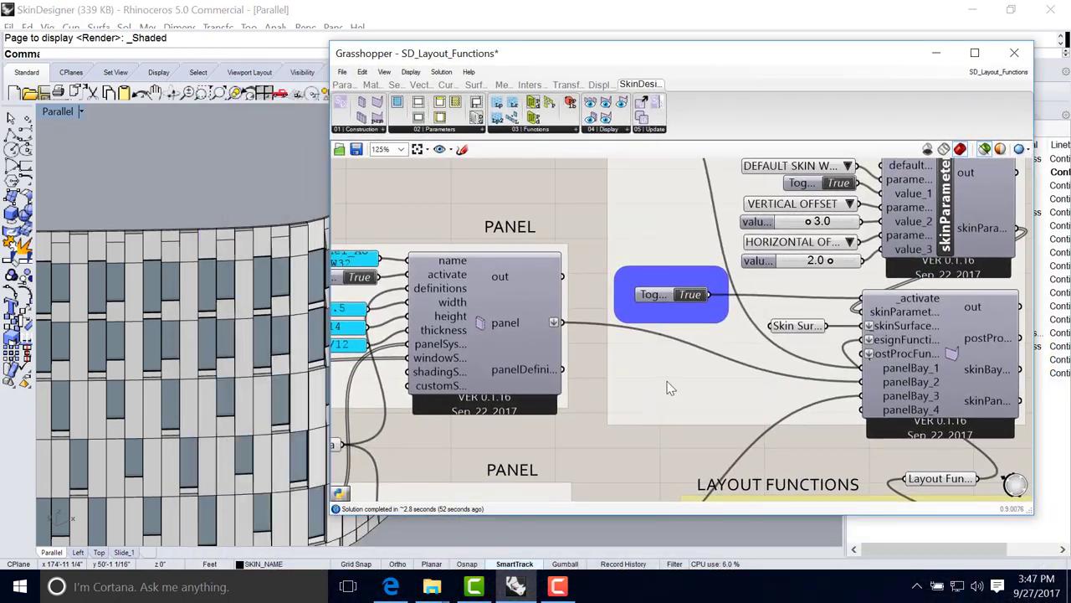
pyautogui.scroll(-3, 665, 258)
pyautogui.scroll(-2, 798, 292)
pyautogui.scroll(2, 830, 309)
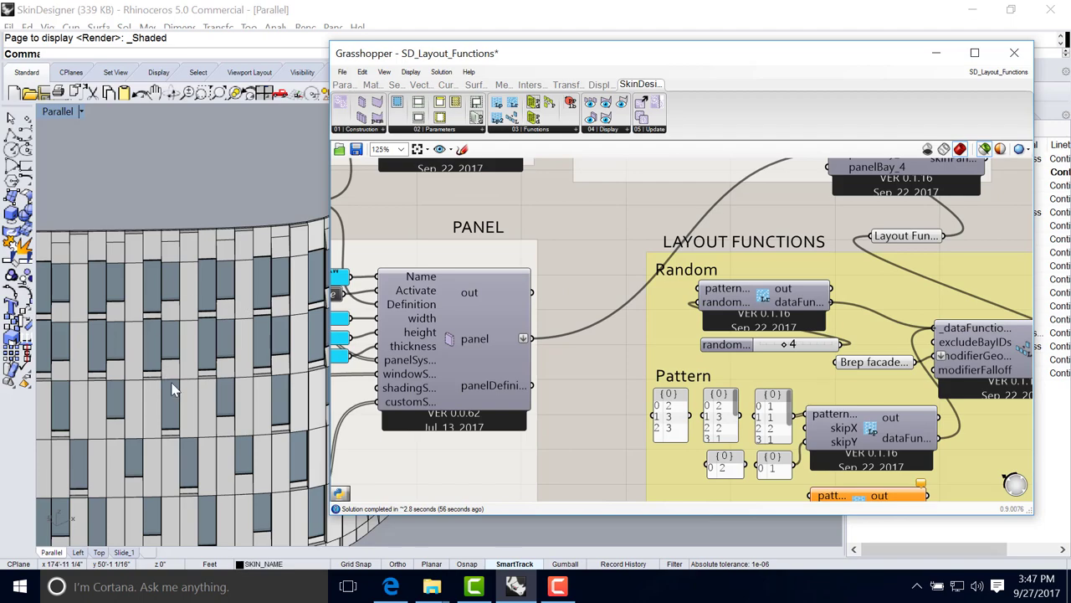
pyautogui.moveTo(229, 453); pyautogui.dragTo(257, 474, button='right')
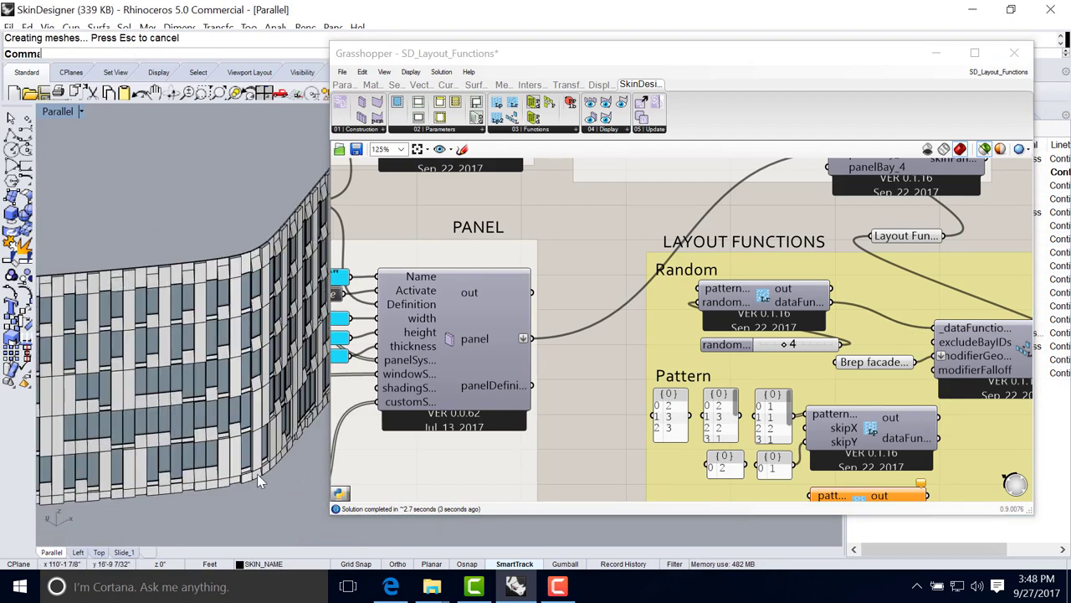
pyautogui.moveTo(619, 62); pyautogui.dragTo(610, 92)
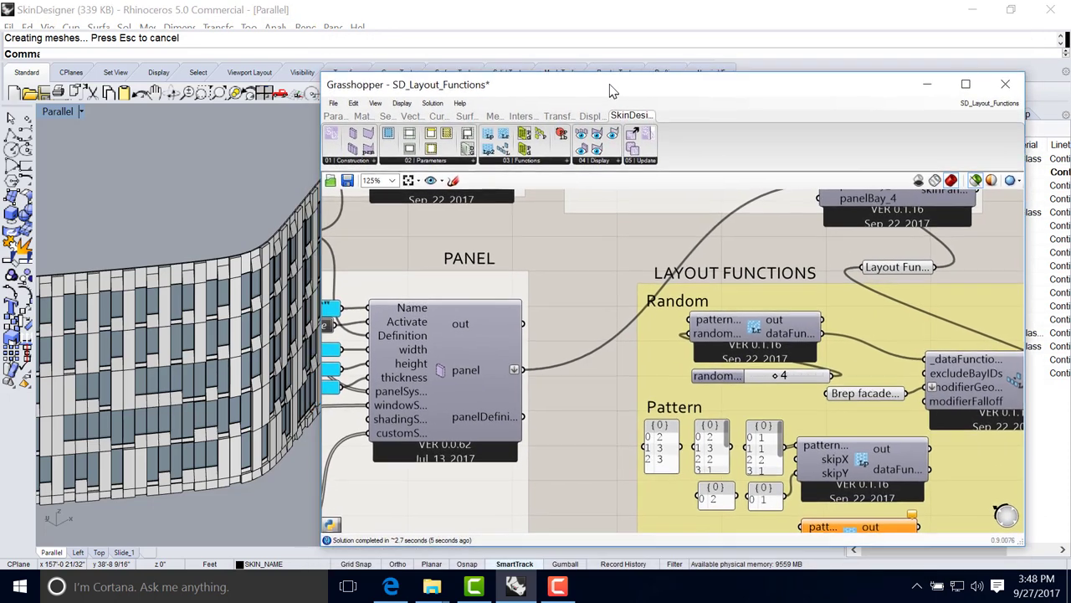
# Close Grasshopper, minimize Rhino, and bring up the SkinDesigner group page in Edge.
pyautogui.click(1011, 85)
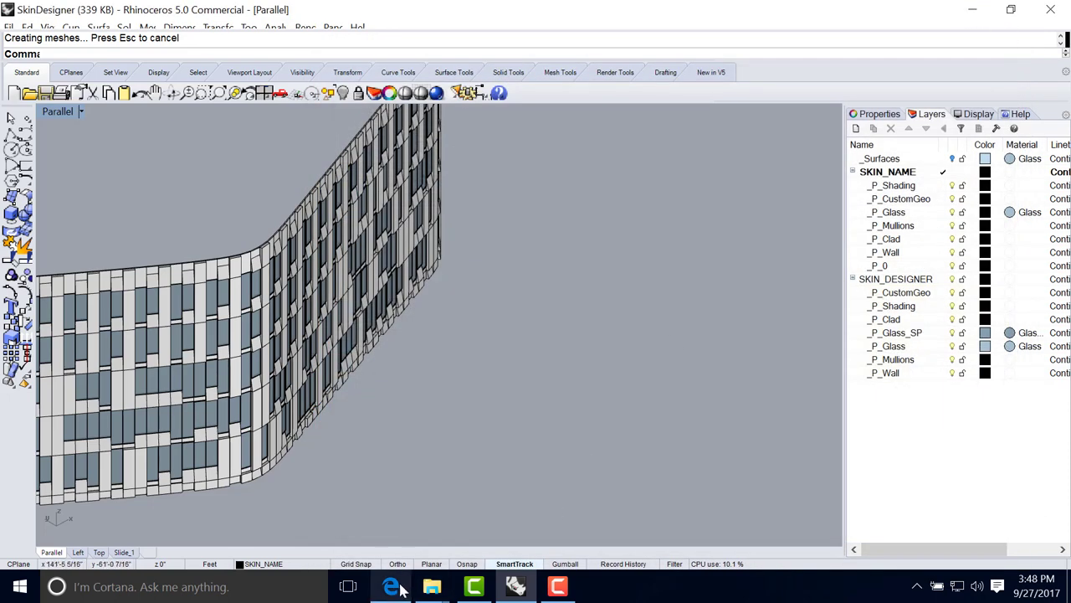
pyautogui.click(974, 10)
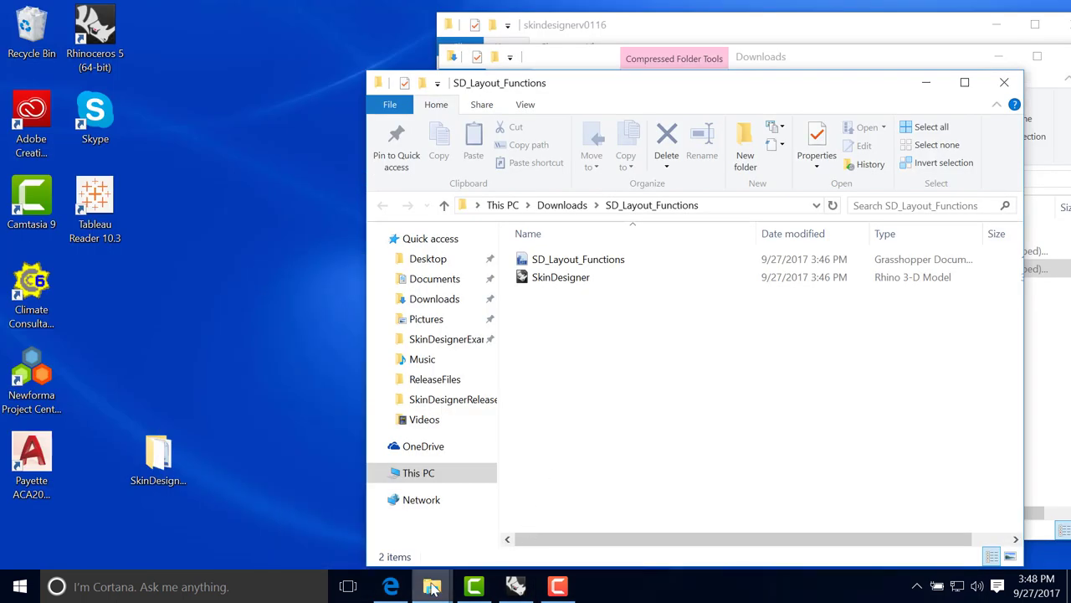
pyautogui.moveTo(395, 592)
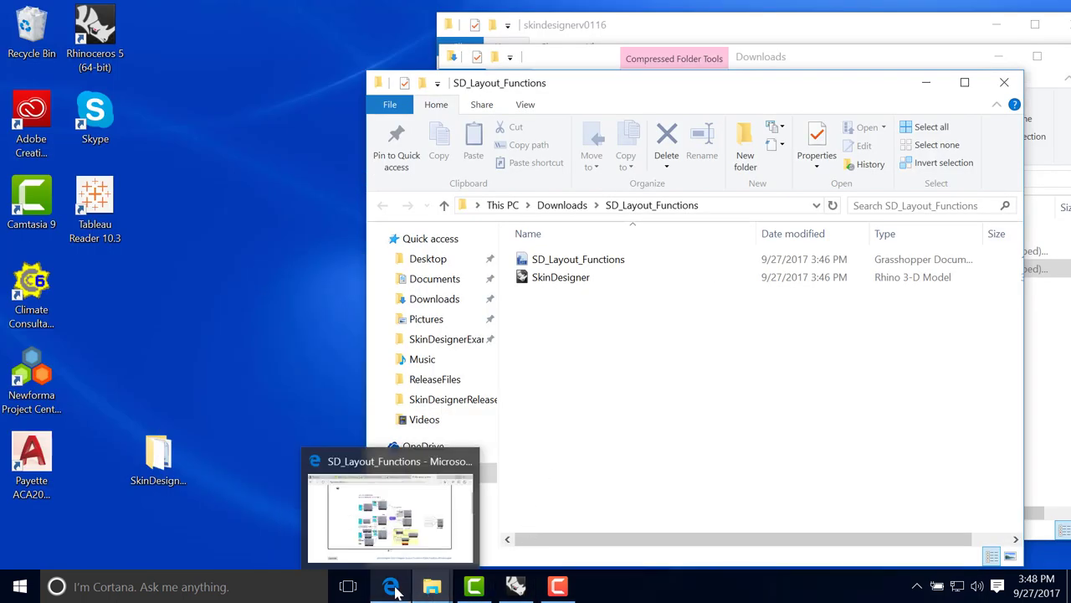
pyautogui.click(390, 548)
pyautogui.click(245, 14)
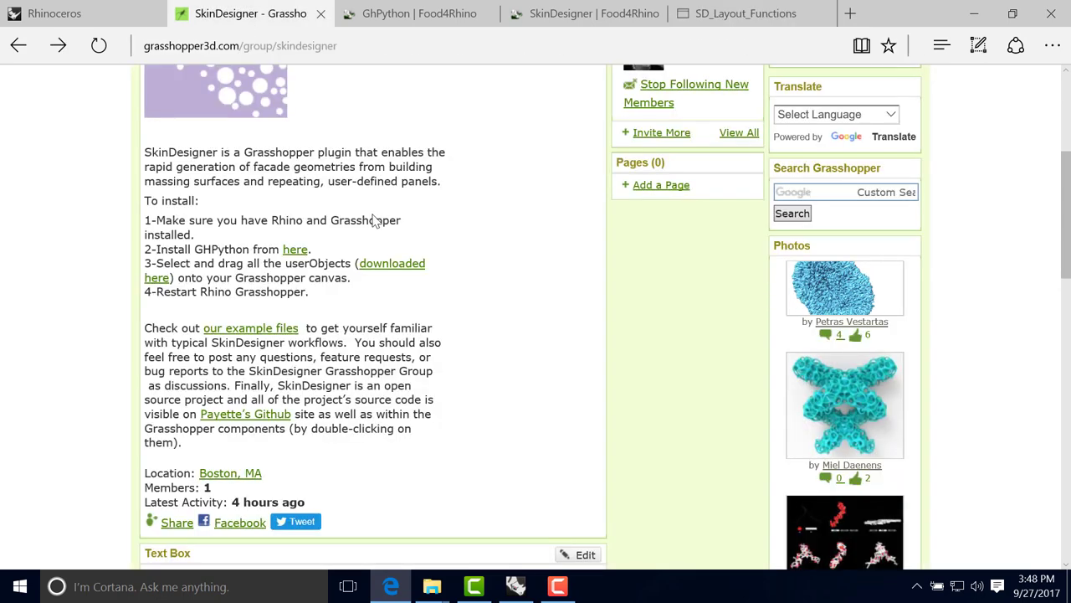
pyautogui.scroll(-2, 413, 334)
pyautogui.scroll(2, 423, 301)
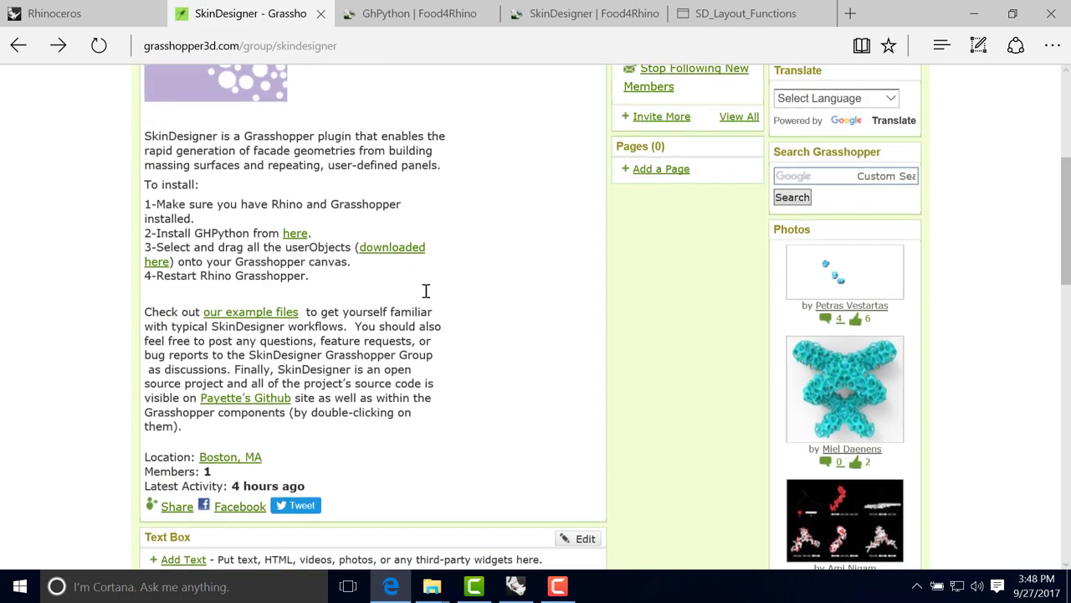
pyautogui.scroll(-1, 426, 290)
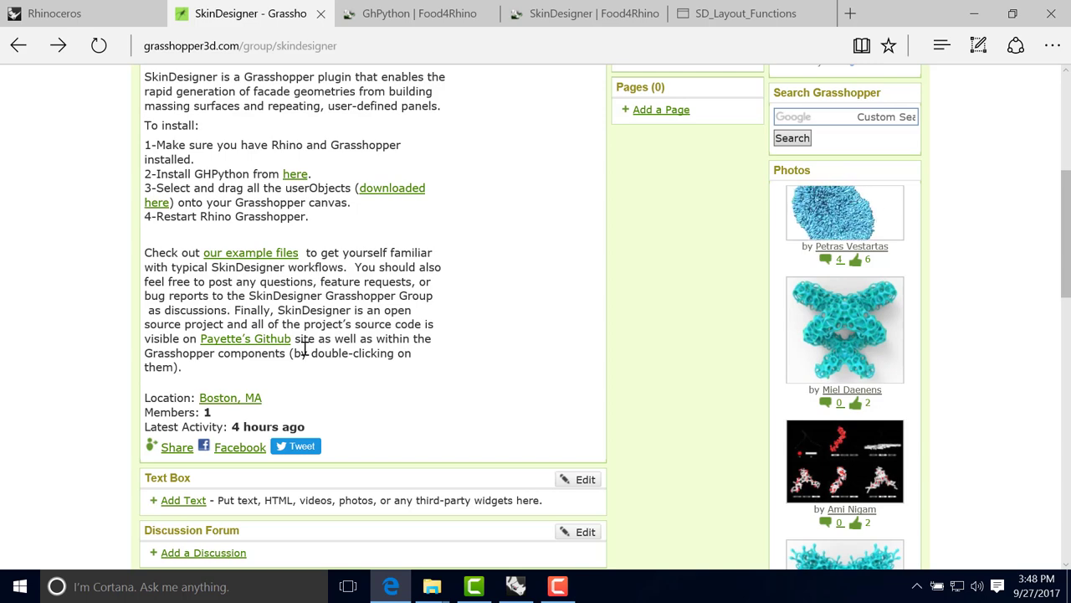
pyautogui.scroll(-1, 370, 315)
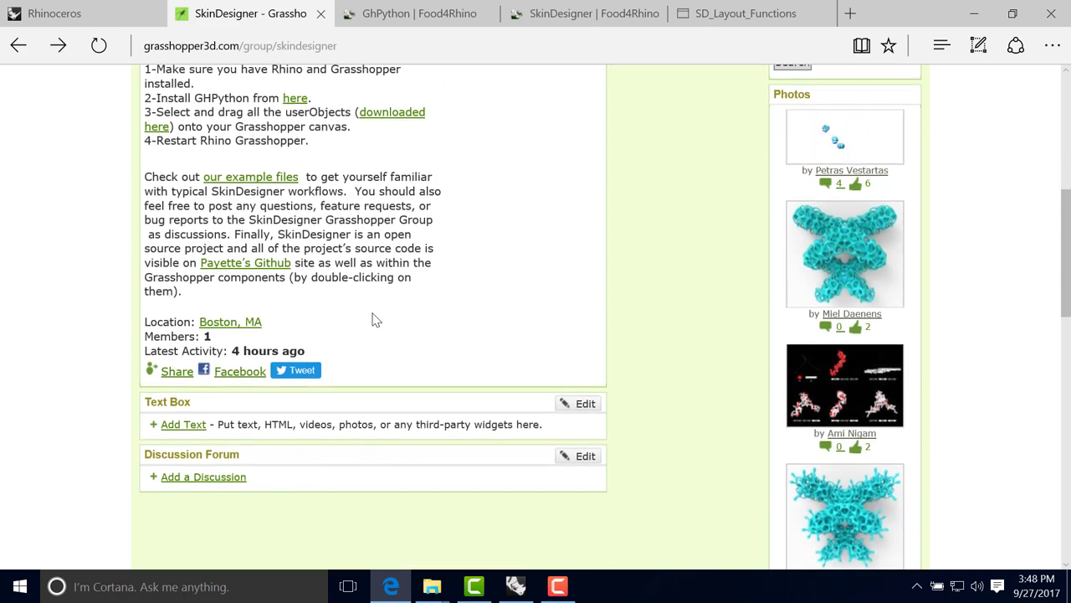
pyautogui.scroll(3, 372, 320)
pyautogui.scroll(-2, 392, 308)
pyautogui.scroll(2, 418, 327)
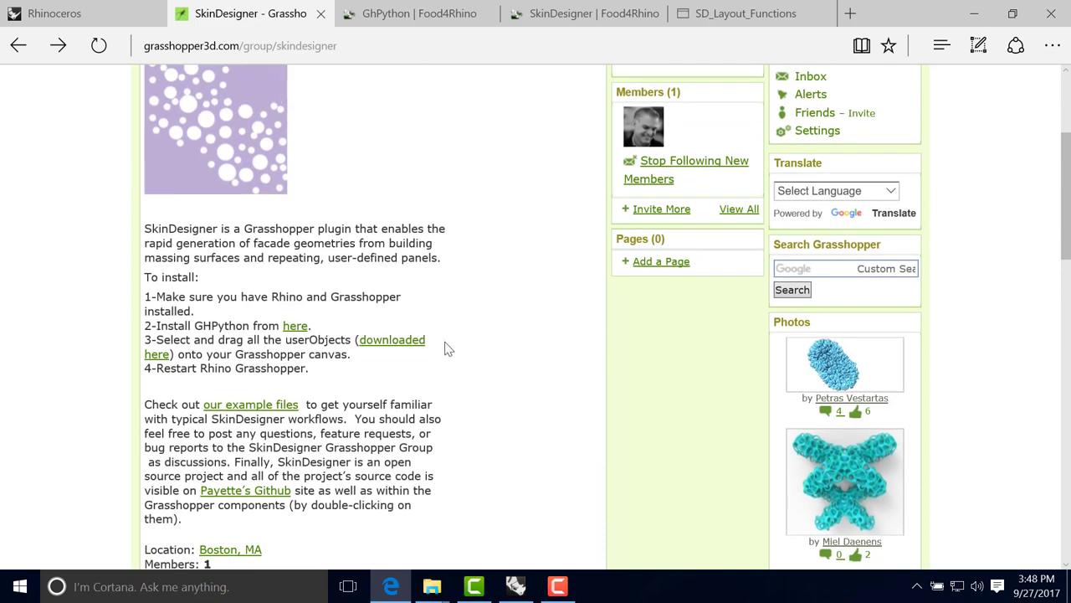
pyautogui.scroll(-2, 450, 347)
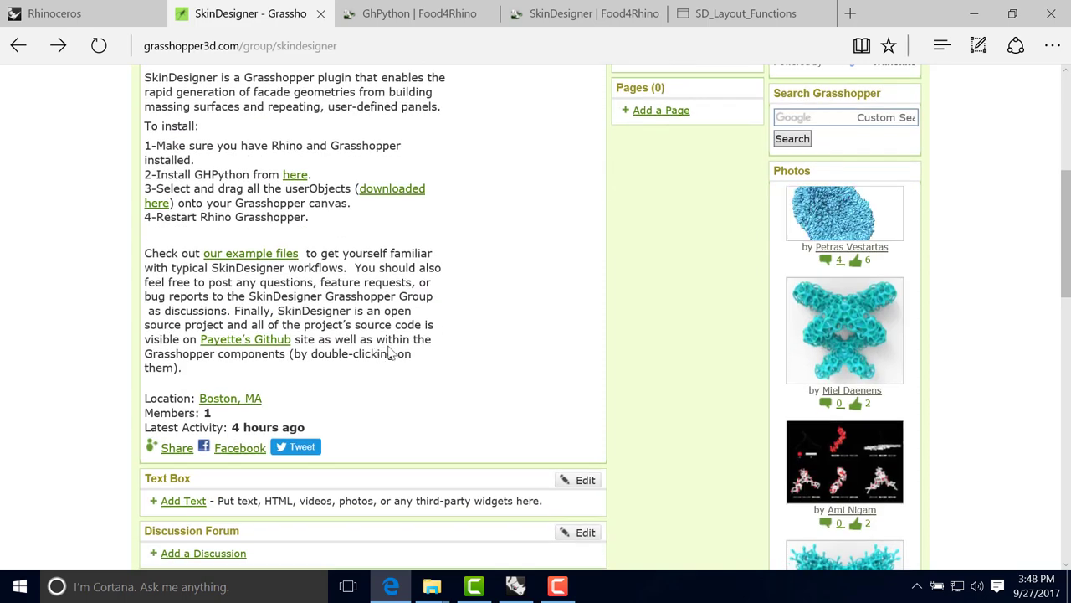